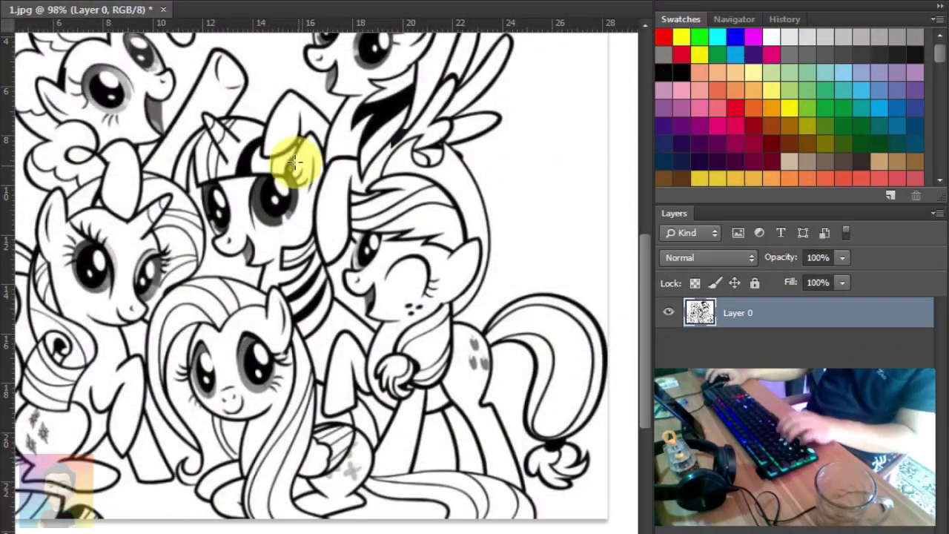
- Show a pink block through the winking pony's face, chest, legs and rump
{"action": "left_click_drag", "start_coordinate": [280, 141], "coordinate": [599, 483]}
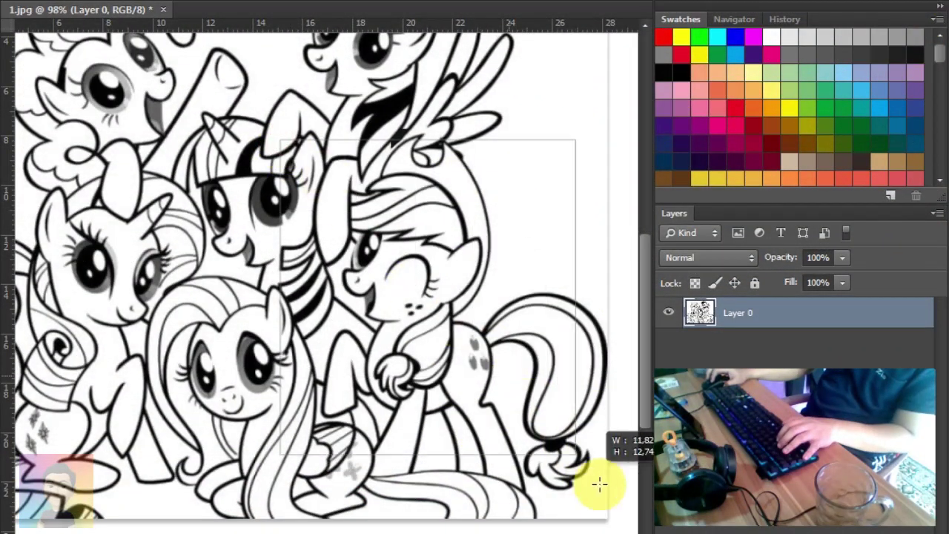
{"action": "left_click_drag", "start_coordinate": [784, 345], "coordinate": [762, 313]}
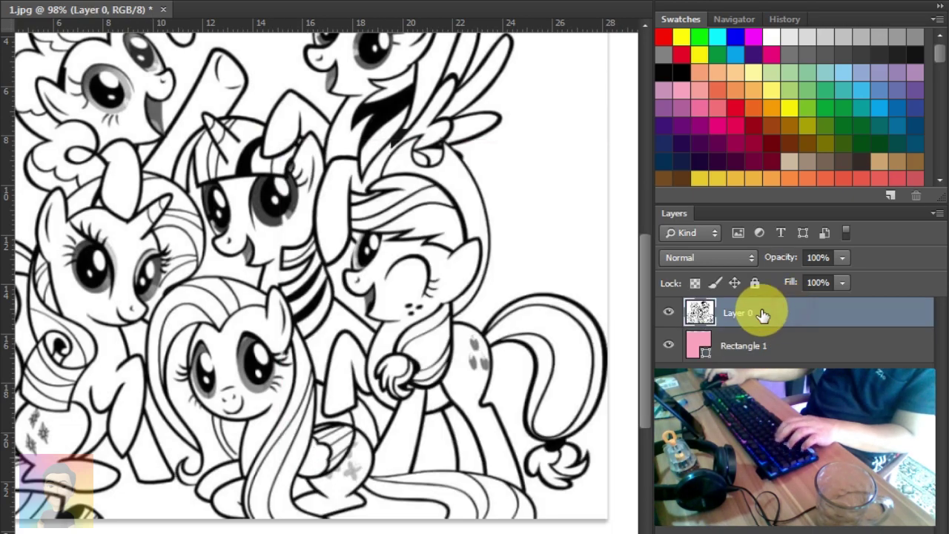
{"action": "left_click", "coordinate": [391, 293]}
{"action": "left_click", "coordinate": [341, 352]}
{"action": "left_click", "coordinate": [417, 417]}
{"action": "left_click", "coordinate": [465, 383]}
{"action": "left_click", "coordinate": [461, 433]}
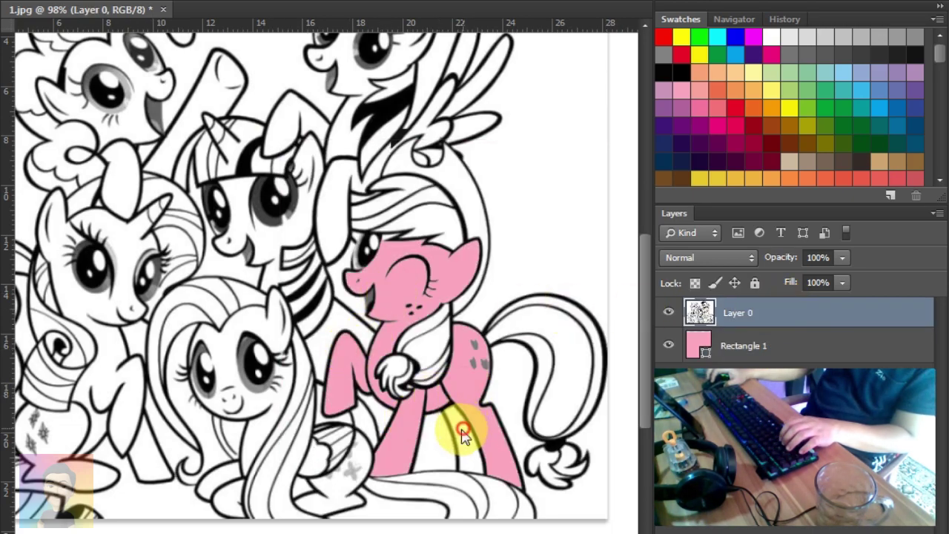
- Check the pink edges up close, then merge the pink into Layer 0
{"action": "left_click_drag", "start_coordinate": [408, 379], "coordinate": [420, 383]}
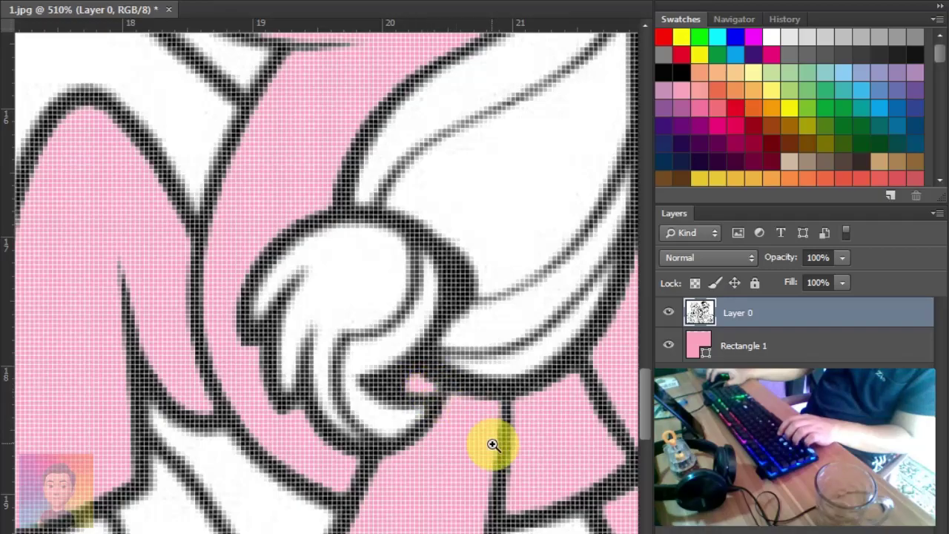
{"action": "left_click_drag", "start_coordinate": [493, 445], "coordinate": [381, 361]}
{"action": "scroll", "coordinate": [452, 315], "scroll_direction": "up", "scroll_amount": 2}
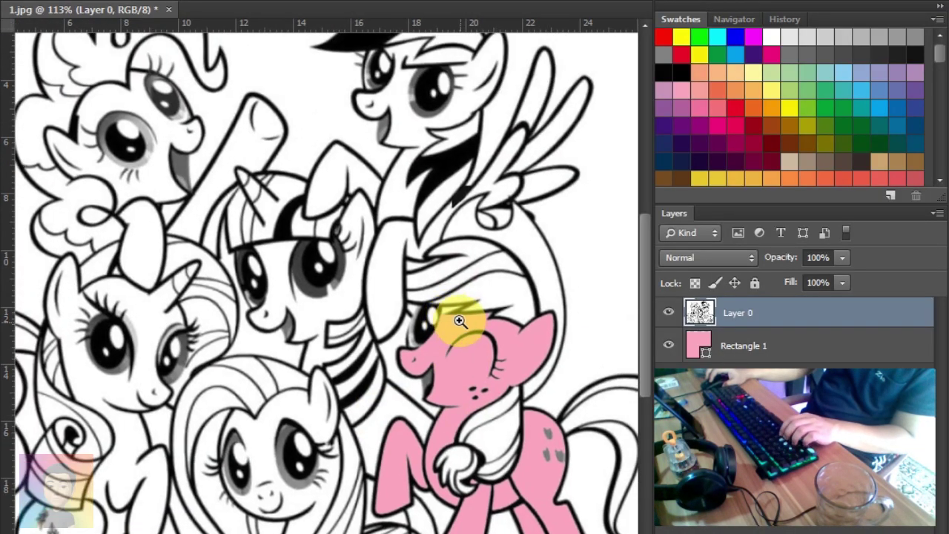
{"action": "scroll", "coordinate": [456, 317], "scroll_direction": "up", "scroll_amount": 3}
{"action": "scroll", "coordinate": [413, 364], "scroll_direction": "down", "scroll_amount": 2}
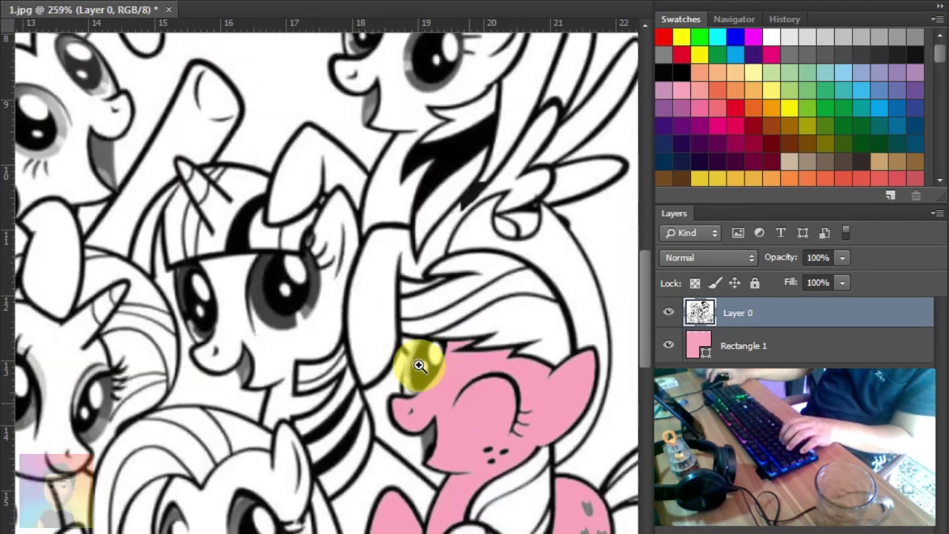
{"action": "scroll", "coordinate": [417, 360], "scroll_direction": "down", "scroll_amount": 1}
{"action": "scroll", "coordinate": [415, 364], "scroll_direction": "down", "scroll_amount": 2}
{"action": "mouse_move", "coordinate": [415, 363]}
{"action": "left_mouse_down"}
{"action": "mouse_move", "coordinate": [387, 317]}
{"action": "mouse_move", "coordinate": [364, 234]}
{"action": "left_mouse_up"}
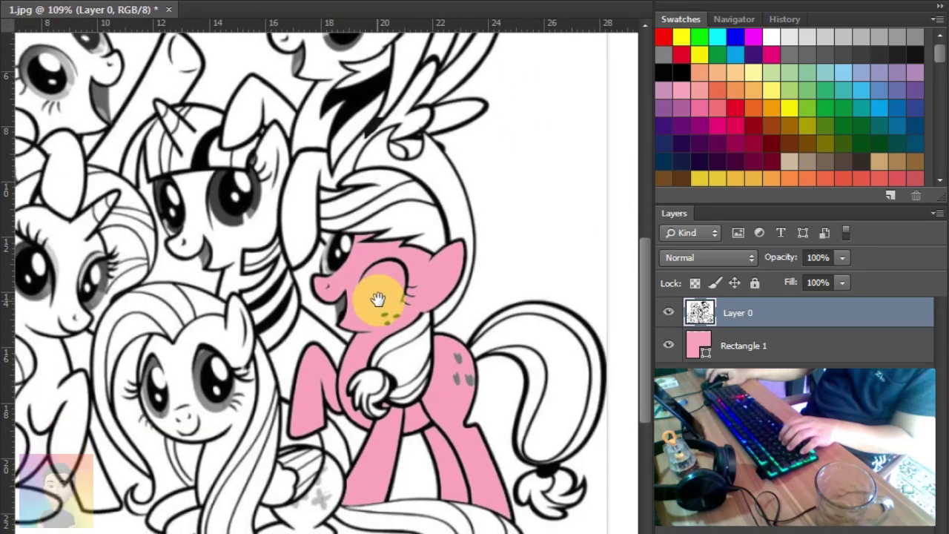
{"action": "key", "text": "ctrl+e"}
- Fill the winged pony's face, neck, foreleg and under-wing patch orange and merge it
{"action": "left_click_drag", "start_coordinate": [380, 193], "coordinate": [398, 347]}
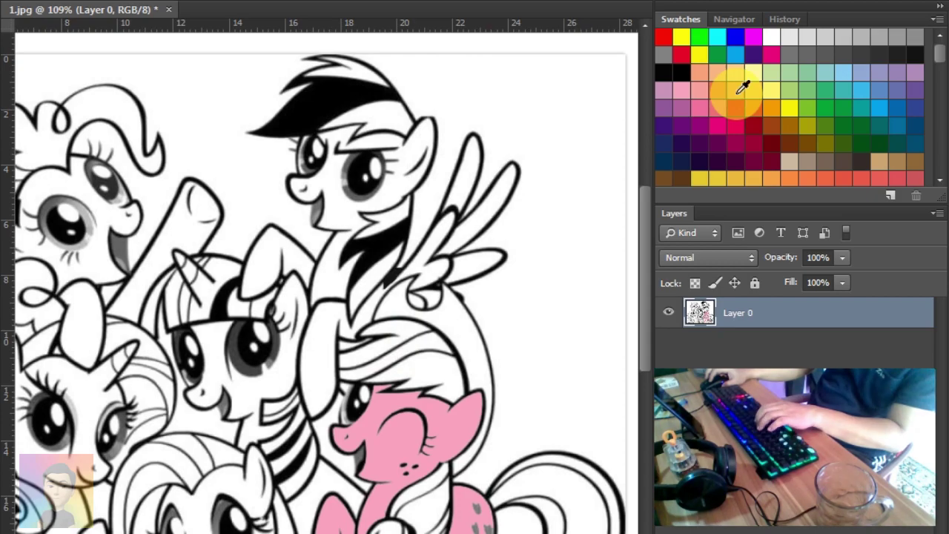
{"action": "left_click_drag", "start_coordinate": [223, 39], "coordinate": [523, 512]}
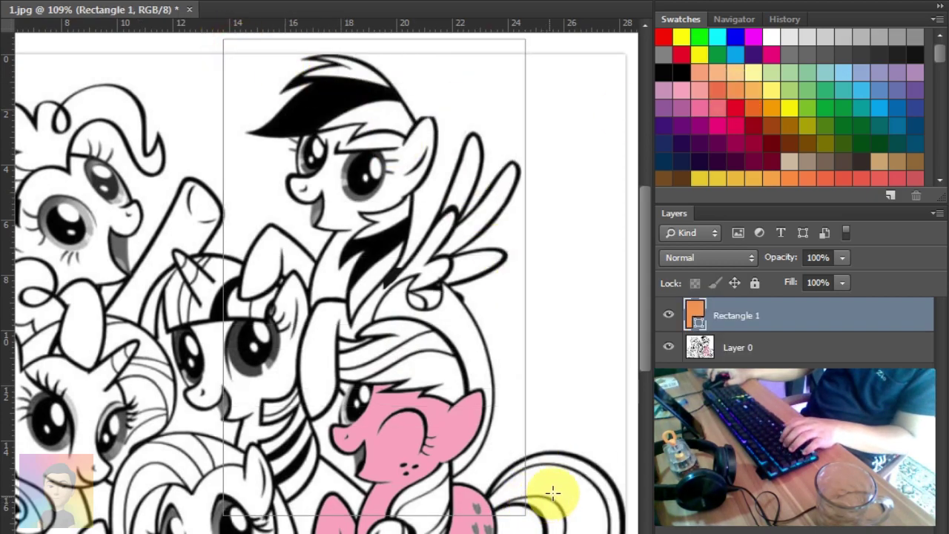
{"action": "left_click_drag", "start_coordinate": [734, 312], "coordinate": [805, 343]}
{"action": "left_click", "coordinate": [763, 314]}
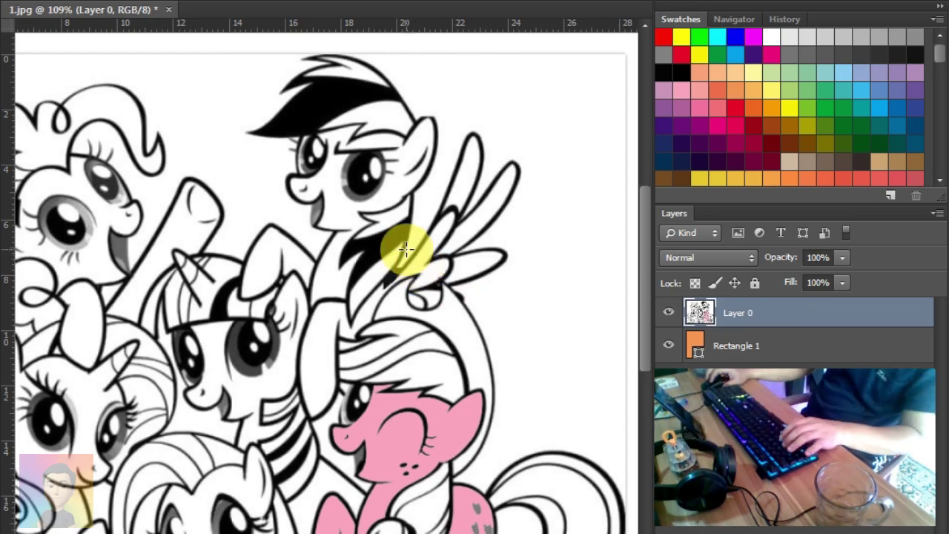
{"action": "left_click", "coordinate": [335, 219]}
{"action": "left_click", "coordinate": [286, 257]}
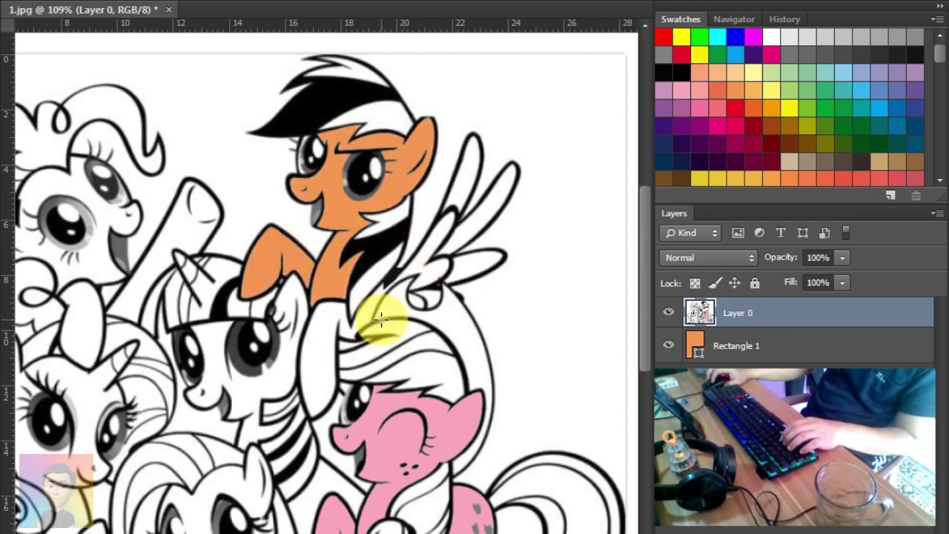
{"action": "left_click", "coordinate": [416, 300]}
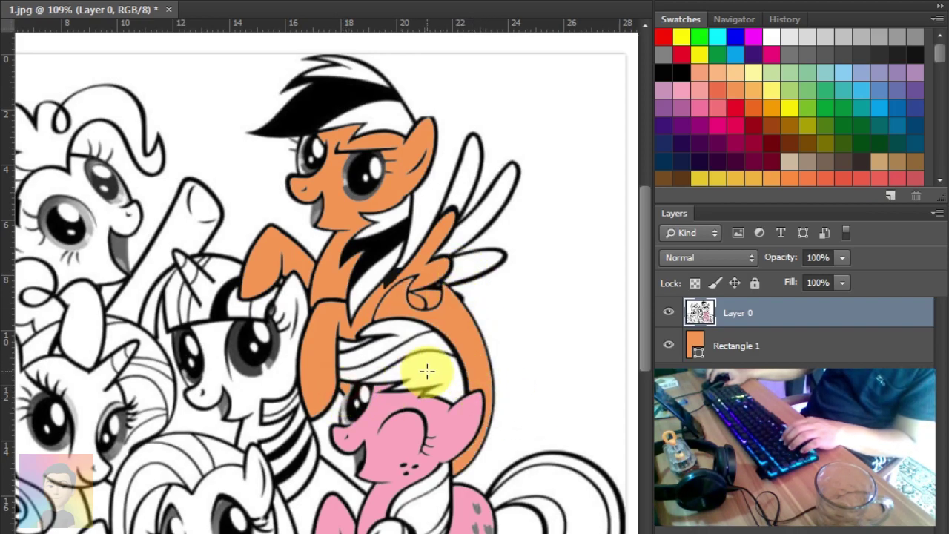
{"action": "left_click", "coordinate": [771, 345]}
{"action": "key", "text": "Delete"}
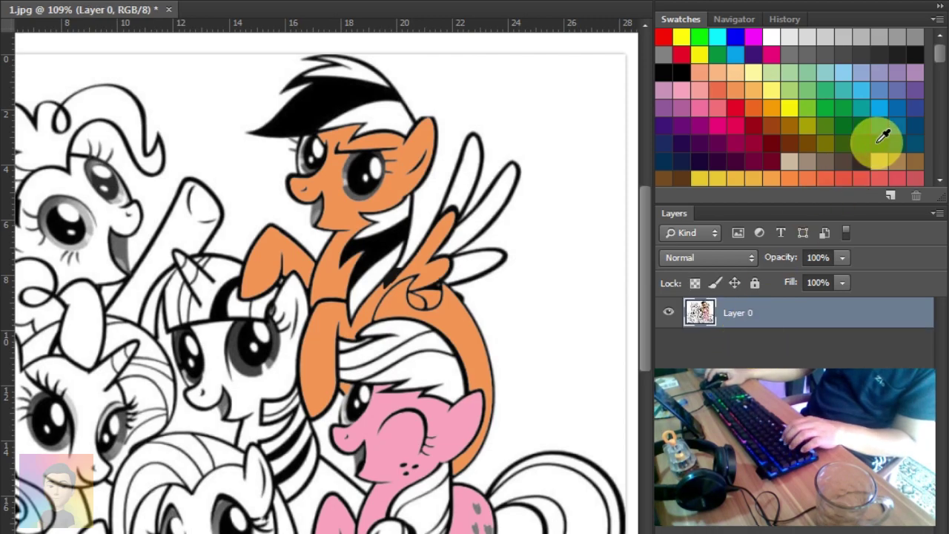
- Colour the winged pony's wings blue and merge them into the line art
{"action": "left_click_drag", "start_coordinate": [371, 92], "coordinate": [544, 326]}
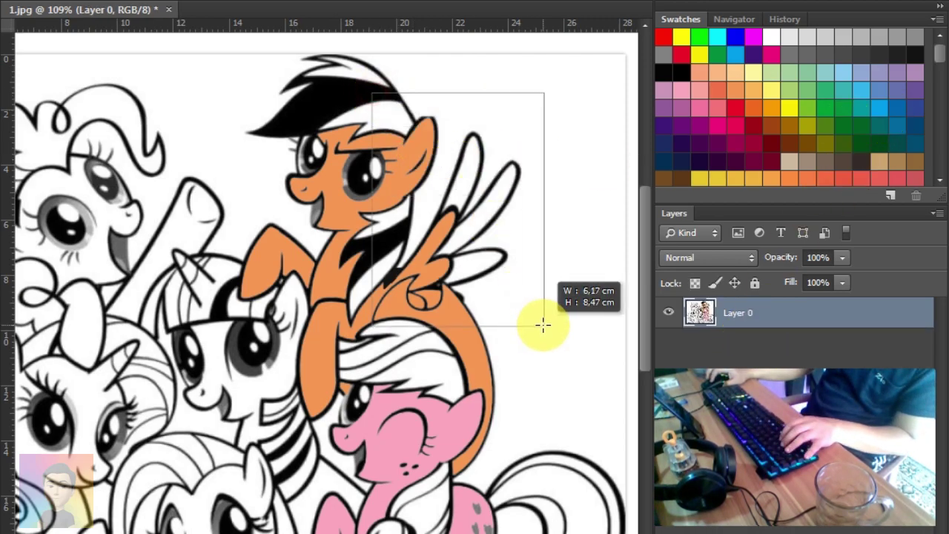
{"action": "left_click_drag", "start_coordinate": [769, 347], "coordinate": [769, 313]}
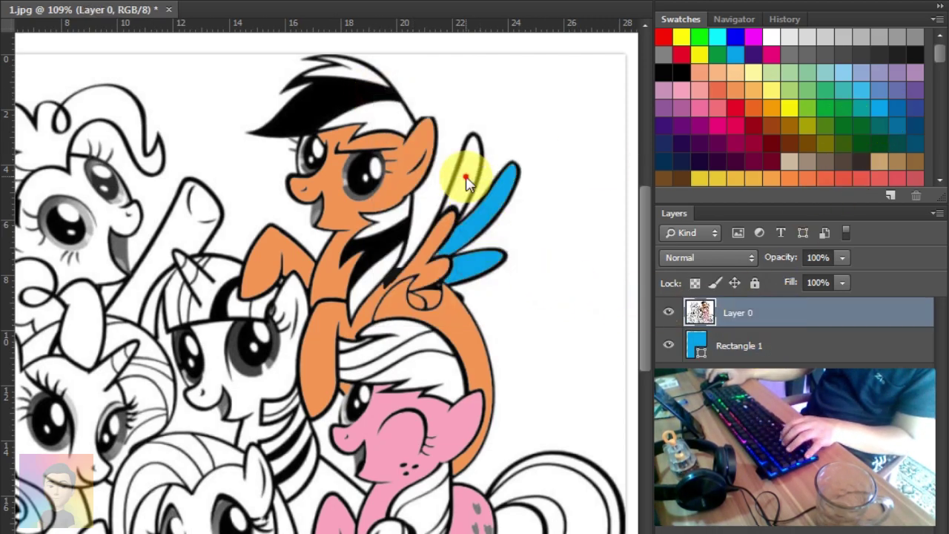
{"action": "left_click", "coordinate": [748, 345], "text": "shift"}
{"action": "key", "text": "ctrl+e"}
- Zoom in on the pink pony's head and pick purple from the Swatches
{"action": "key", "text": "z"}
{"action": "left_click", "coordinate": [403, 392]}
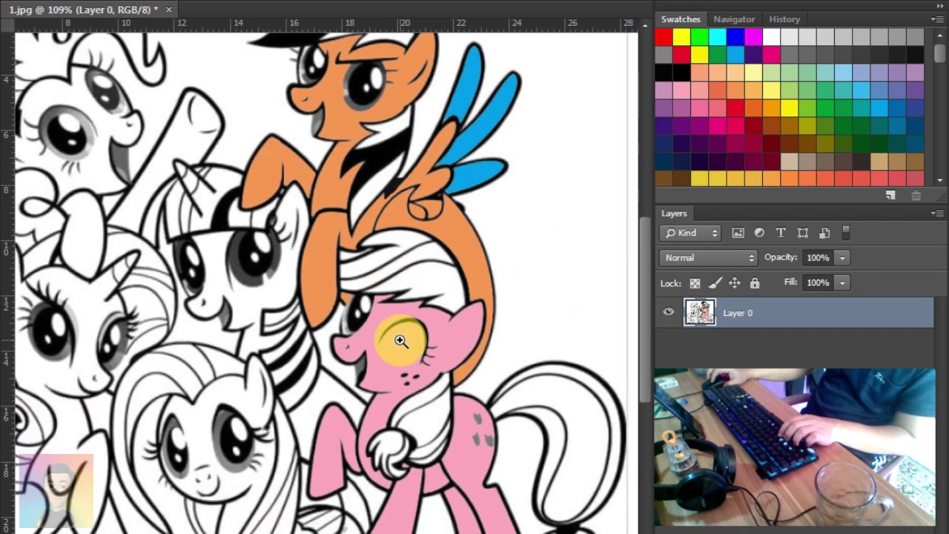
{"action": "left_click", "coordinate": [671, 107]}
- Lay a purple block over the pink pony's mane, beneath the line art
{"action": "key", "text": "u"}
{"action": "left_click_drag", "start_coordinate": [269, 160], "coordinate": [491, 533]}
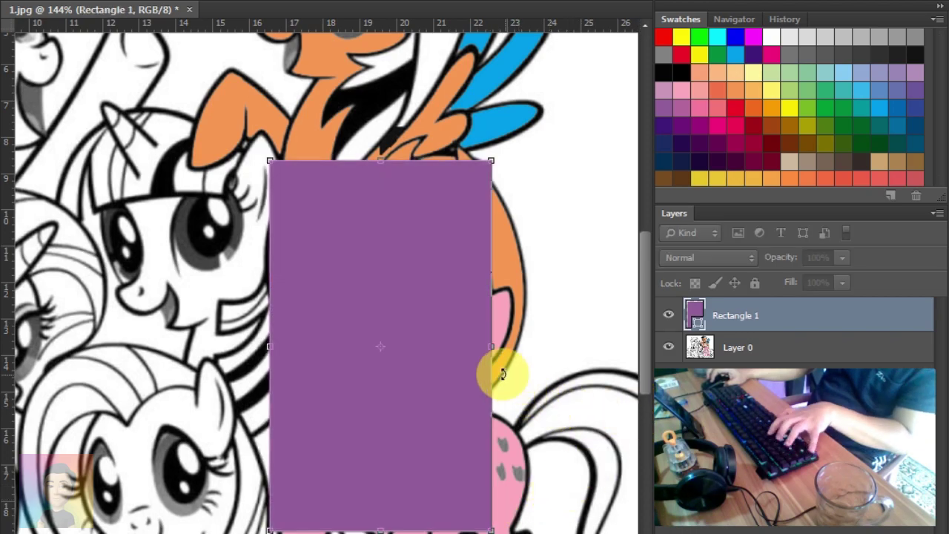
{"action": "left_click_drag", "start_coordinate": [493, 371], "coordinate": [506, 371]}
{"action": "left_click_drag", "start_coordinate": [756, 326], "coordinate": [755, 360]}
{"action": "left_click", "coordinate": [755, 315]}
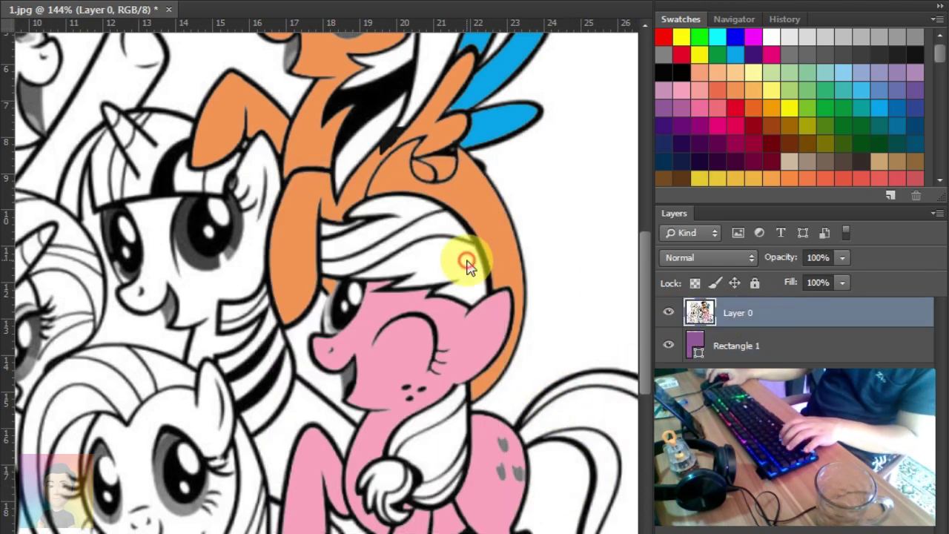
- Turn the mane, shoulder hair and curled hair tip purple and merge it in
{"action": "left_click_drag", "start_coordinate": [466, 260], "coordinate": [403, 210]}
{"action": "left_click_drag", "start_coordinate": [419, 421], "coordinate": [438, 485]}
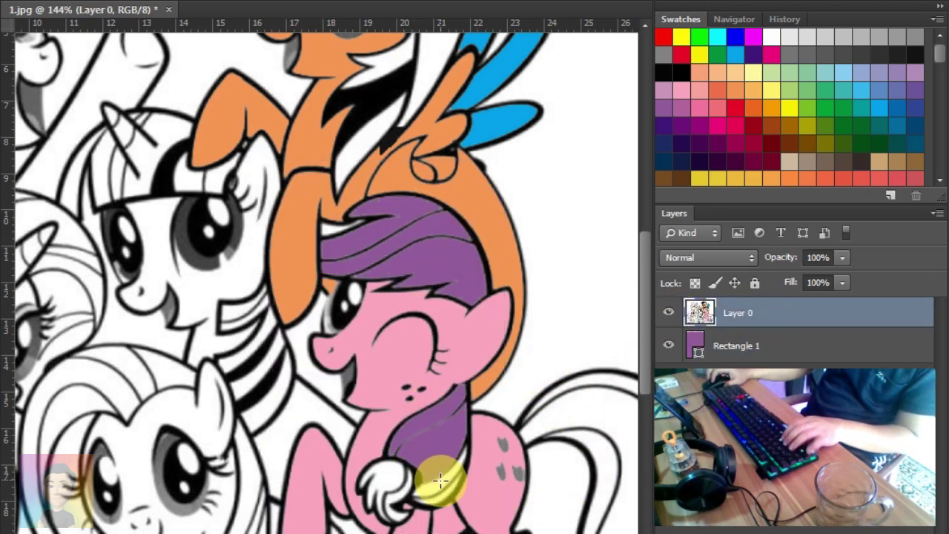
{"action": "scroll", "coordinate": [459, 504], "scroll_direction": "up", "scroll_amount": 3, "text": "alt"}
{"action": "scroll", "coordinate": [430, 416], "scroll_direction": "up", "scroll_amount": 2, "text": "alt"}
{"action": "left_click_drag", "start_coordinate": [378, 393], "coordinate": [353, 437]}
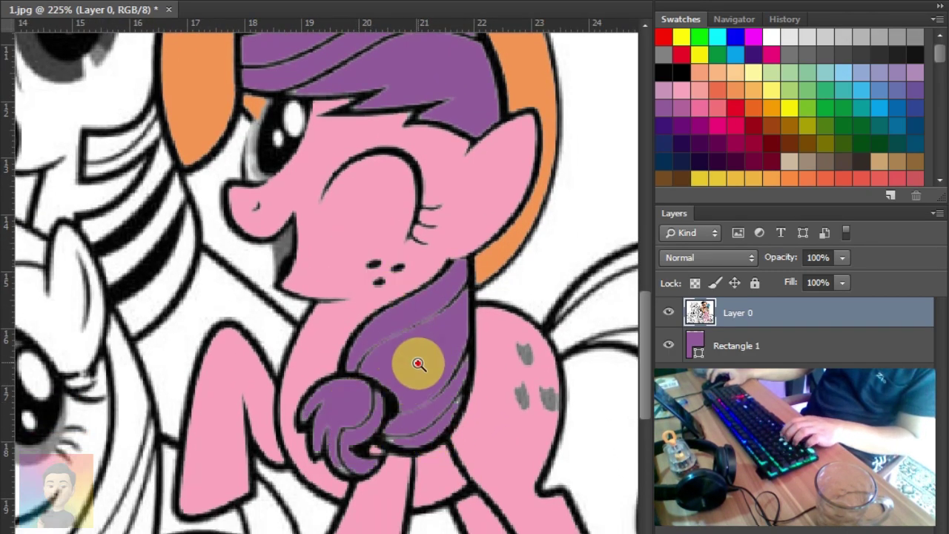
{"action": "left_click_drag", "start_coordinate": [415, 364], "coordinate": [356, 295]}
{"action": "left_click_drag", "start_coordinate": [459, 337], "coordinate": [439, 336]}
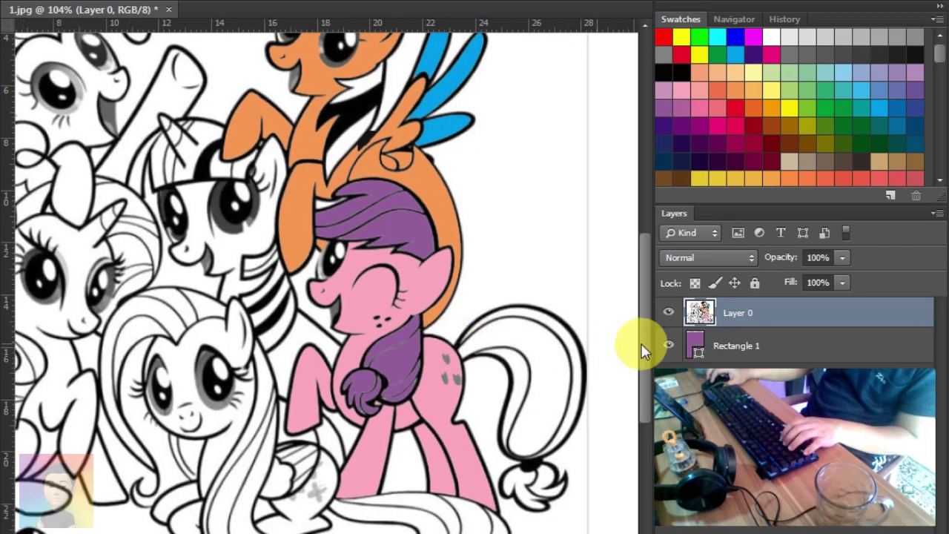
{"action": "key", "text": "ctrl+shift+e"}
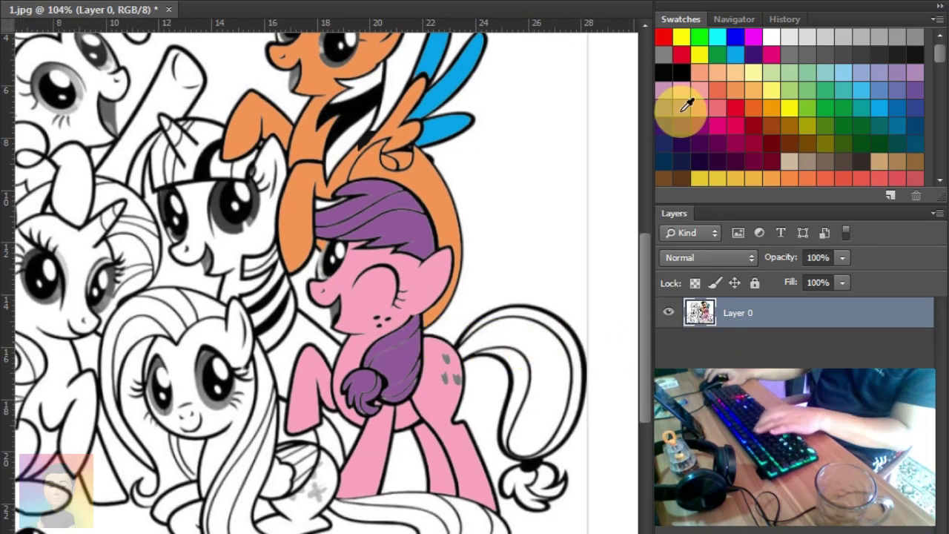
- Add another purple block under the line art to colour the pony's tail purple
{"action": "mouse_move", "coordinate": [431, 257]}
{"action": "left_mouse_down"}
{"action": "mouse_move", "coordinate": [536, 388]}
{"action": "mouse_move", "coordinate": [617, 523]}
{"action": "left_mouse_up"}
{"action": "left_click_drag", "start_coordinate": [766, 318], "coordinate": [760, 359]}
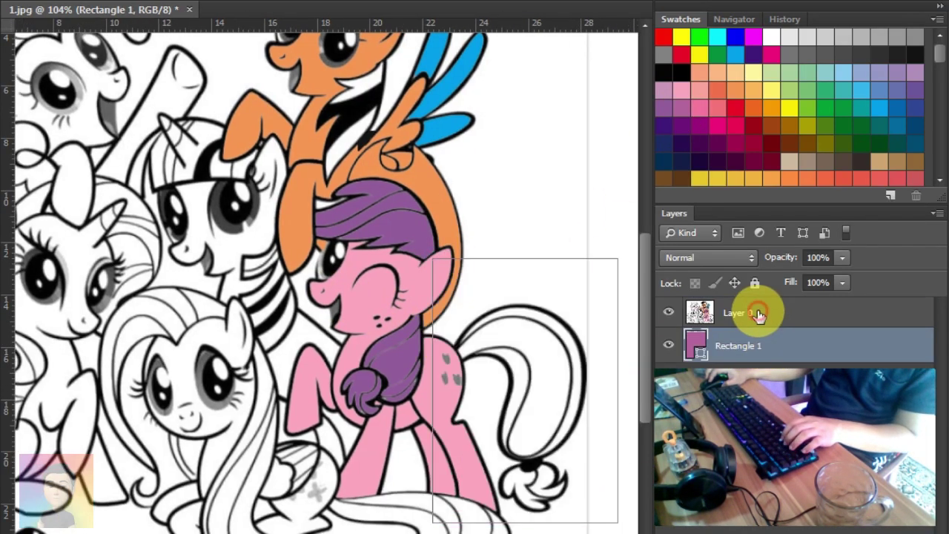
{"action": "left_click", "coordinate": [757, 313]}
{"action": "left_click_drag", "start_coordinate": [533, 403], "coordinate": [561, 466]}
{"action": "left_click_drag", "start_coordinate": [509, 423], "coordinate": [504, 392]}
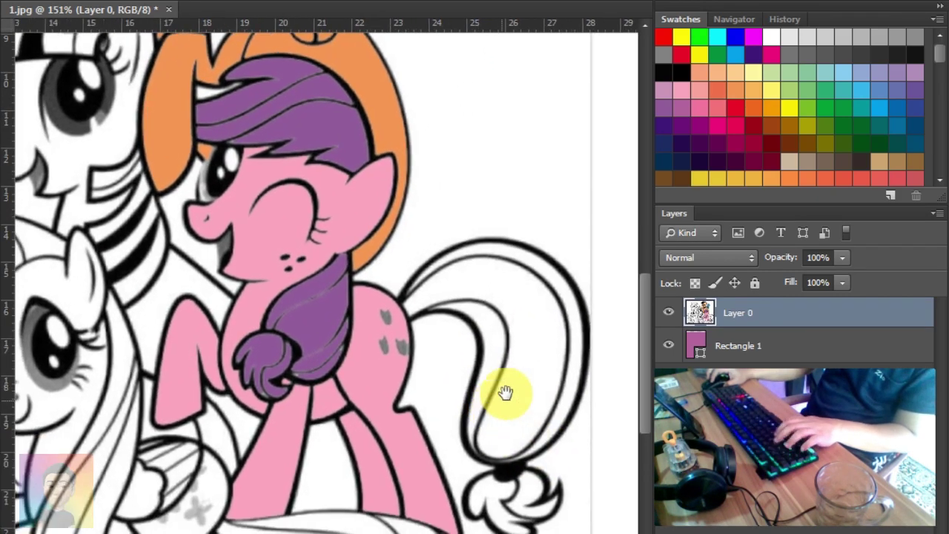
{"action": "left_click", "coordinate": [537, 353]}
{"action": "key", "text": "Delete"}
{"action": "key", "text": "ctrl+shift+e"}
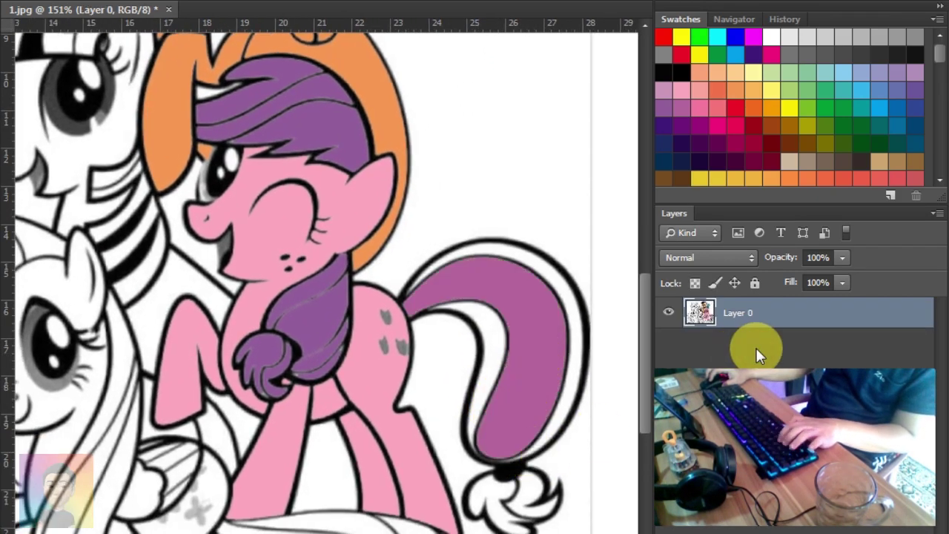
- Place a blue block beneath the artwork and clear the tail's white bands
{"action": "left_click_drag", "start_coordinate": [387, 148], "coordinate": [623, 533]}
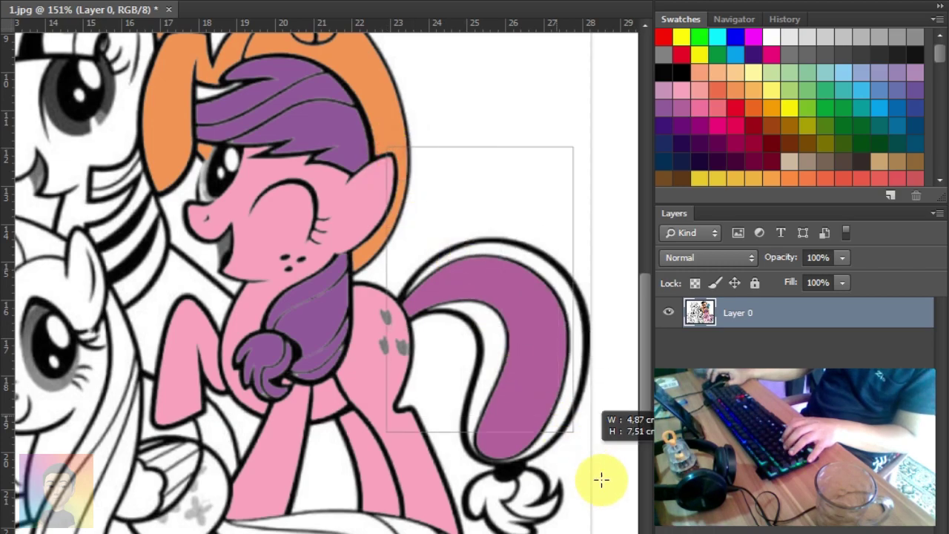
{"action": "left_click_drag", "start_coordinate": [763, 317], "coordinate": [764, 354]}
{"action": "left_click", "coordinate": [765, 312]}
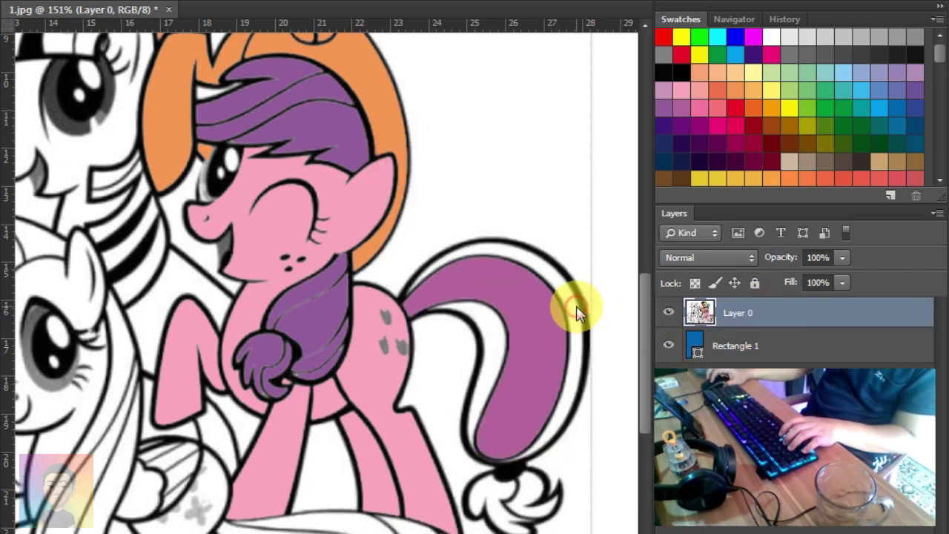
{"action": "scroll", "coordinate": [529, 495], "scroll_direction": "up", "scroll_amount": 3}
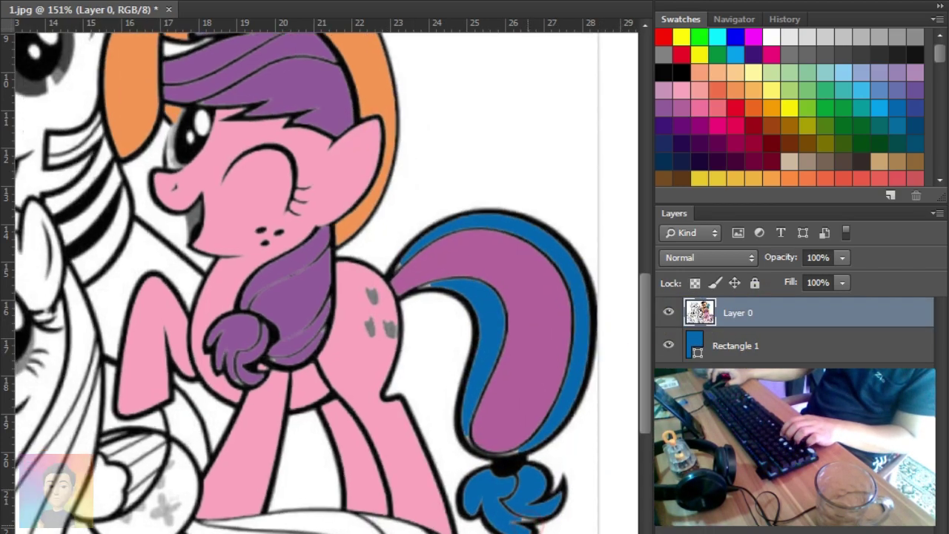
{"action": "scroll", "coordinate": [529, 495], "scroll_direction": "up", "scroll_amount": 2}
{"action": "scroll", "coordinate": [491, 388], "scroll_direction": "down", "scroll_amount": 2}
{"action": "scroll", "coordinate": [528, 450], "scroll_direction": "down", "scroll_amount": 2}
{"action": "scroll", "coordinate": [529, 450], "scroll_direction": "up", "scroll_amount": 1}
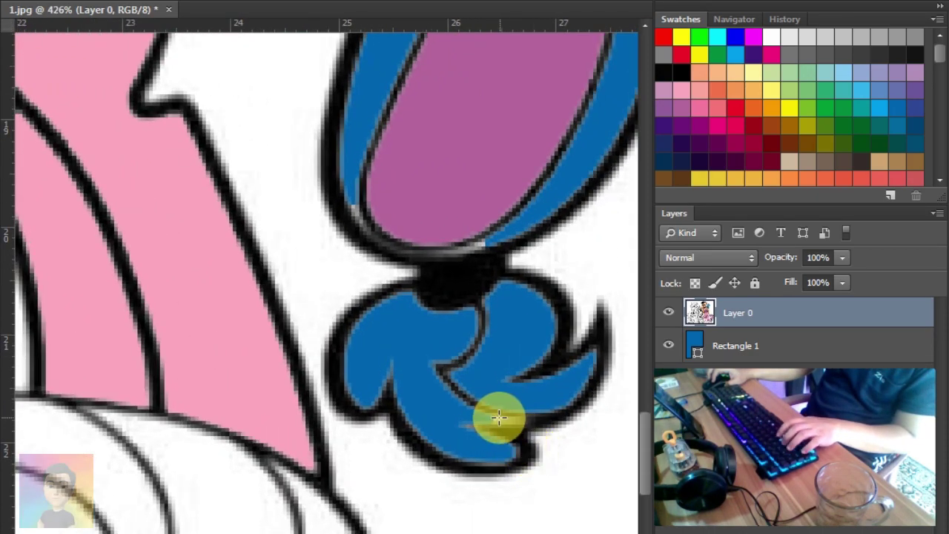
{"action": "left_click", "coordinate": [492, 241]}
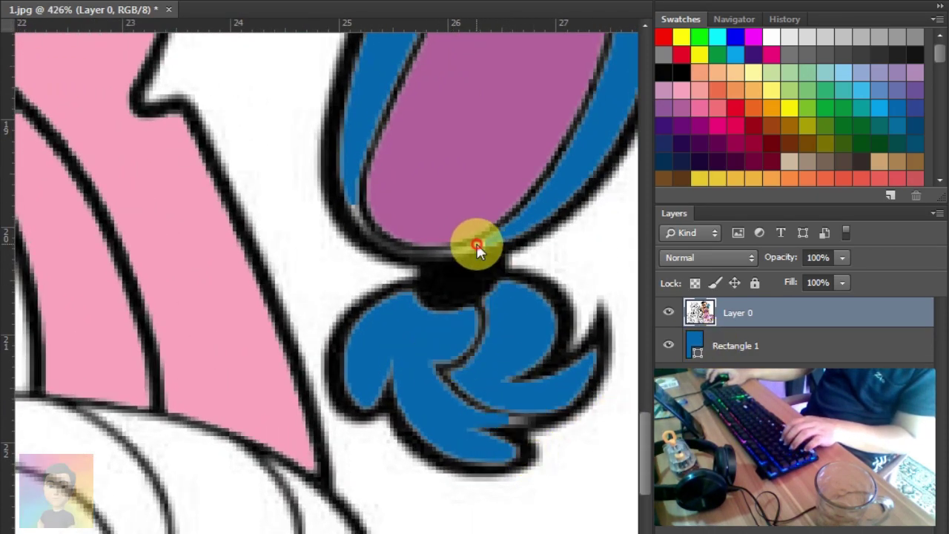
- Merge the blue tail colour into Layer 0 and zoom out to the whole pony
{"action": "scroll", "coordinate": [395, 227], "scroll_direction": "down", "scroll_amount": 4}
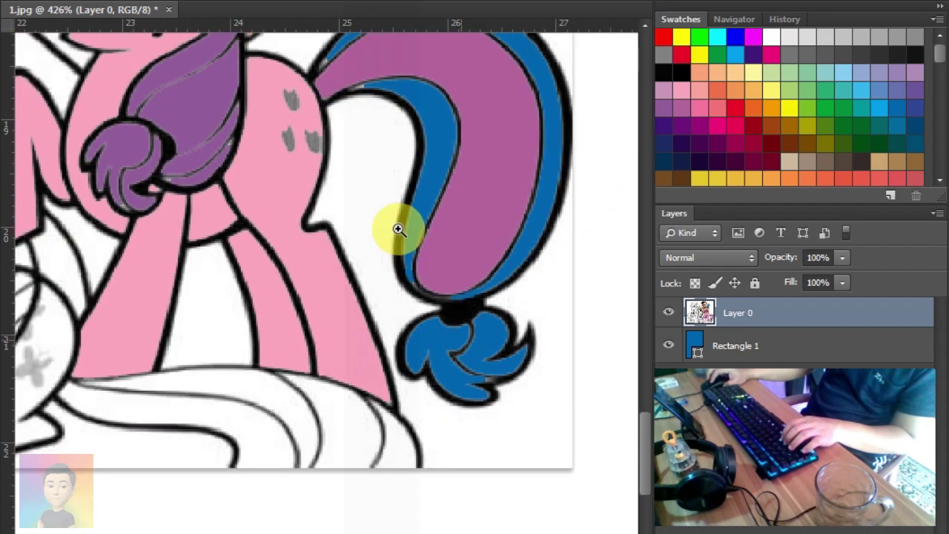
{"action": "scroll", "coordinate": [372, 159], "scroll_direction": "up", "scroll_amount": 1}
{"action": "scroll", "coordinate": [381, 199], "scroll_direction": "up", "scroll_amount": 2}
{"action": "left_click_drag", "start_coordinate": [416, 274], "coordinate": [502, 461]}
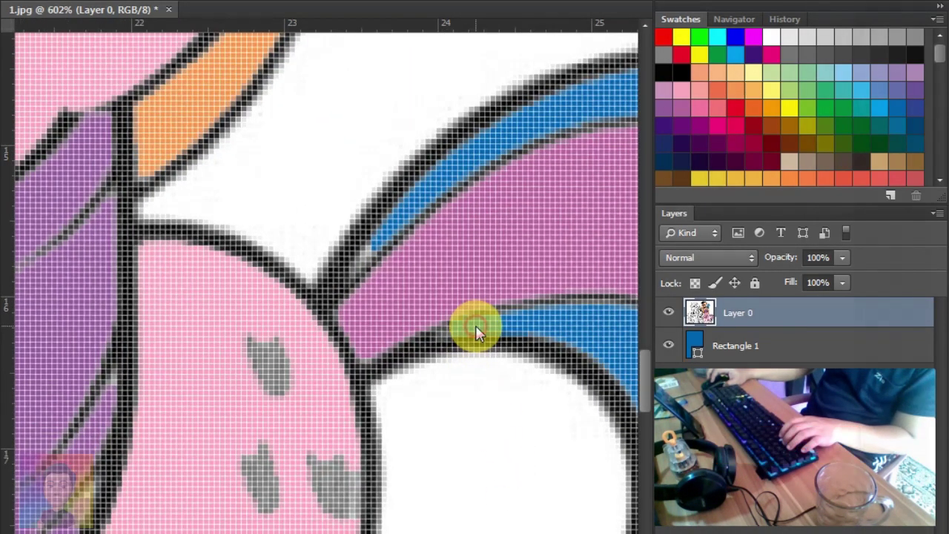
{"action": "left_click", "coordinate": [719, 346]}
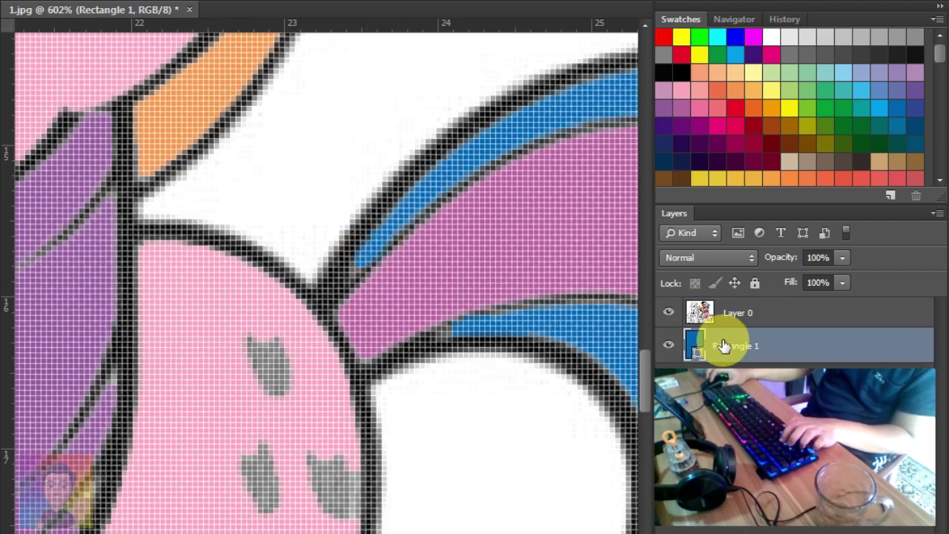
{"action": "key", "text": "Delete"}
{"action": "left_click_drag", "start_coordinate": [484, 391], "coordinate": [445, 328]}
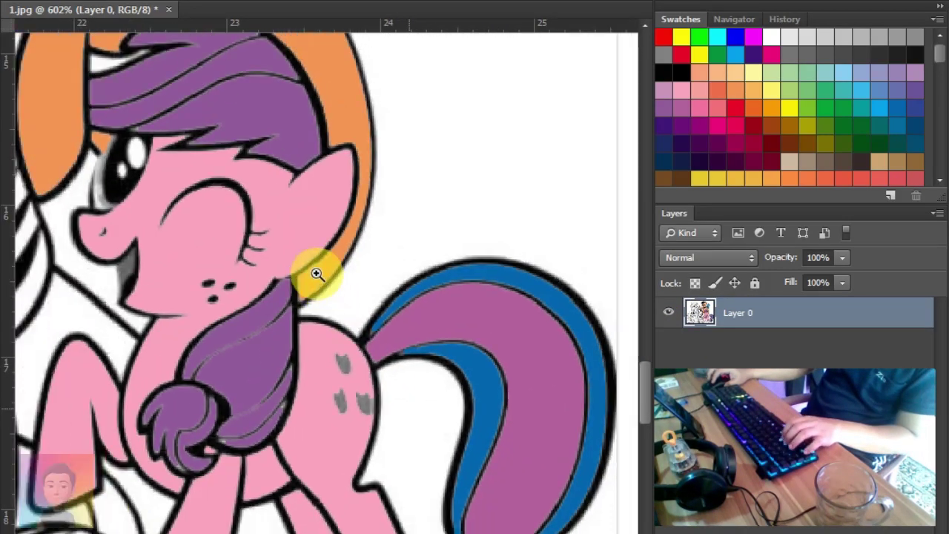
{"action": "mouse_move", "coordinate": [410, 409]}
{"action": "left_mouse_down"}
{"action": "mouse_move", "coordinate": [307, 286]}
{"action": "mouse_move", "coordinate": [361, 214]}
{"action": "mouse_move", "coordinate": [428, 220]}
{"action": "left_mouse_up"}
{"action": "mouse_move", "coordinate": [281, 260]}
{"action": "left_mouse_down"}
{"action": "mouse_move", "coordinate": [364, 313]}
{"action": "mouse_move", "coordinate": [350, 309]}
{"action": "left_mouse_up"}
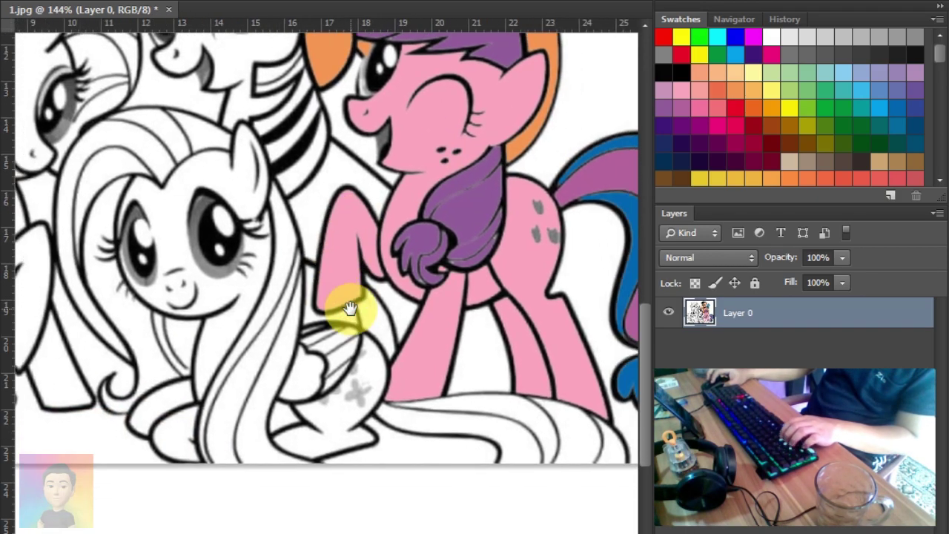
- Fill the orange pegasus's white mane stripes blue from a rectangle beneath the artwork
{"action": "left_click_drag", "start_coordinate": [375, 339], "coordinate": [349, 328]}
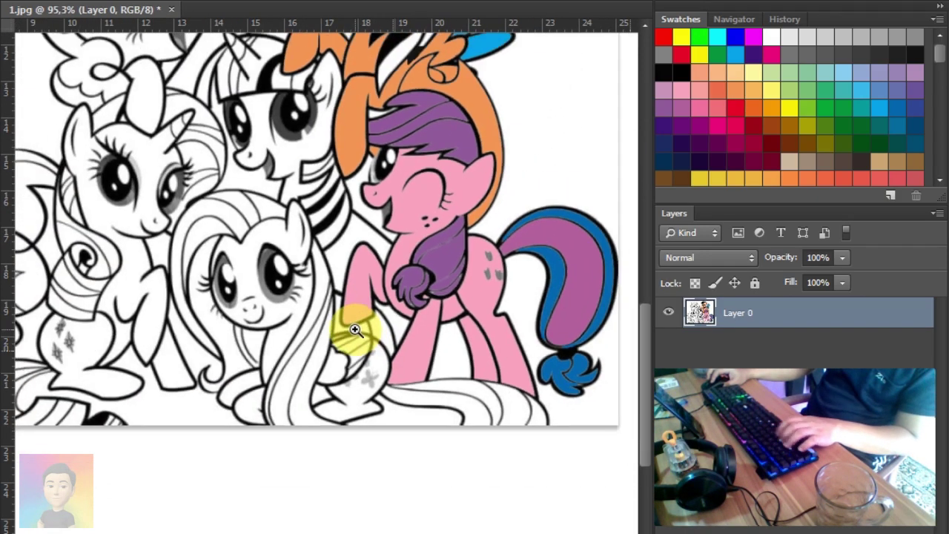
{"action": "scroll", "coordinate": [360, 286], "scroll_direction": "up", "scroll_amount": 5}
{"action": "left_click_drag", "start_coordinate": [376, 208], "coordinate": [391, 244]}
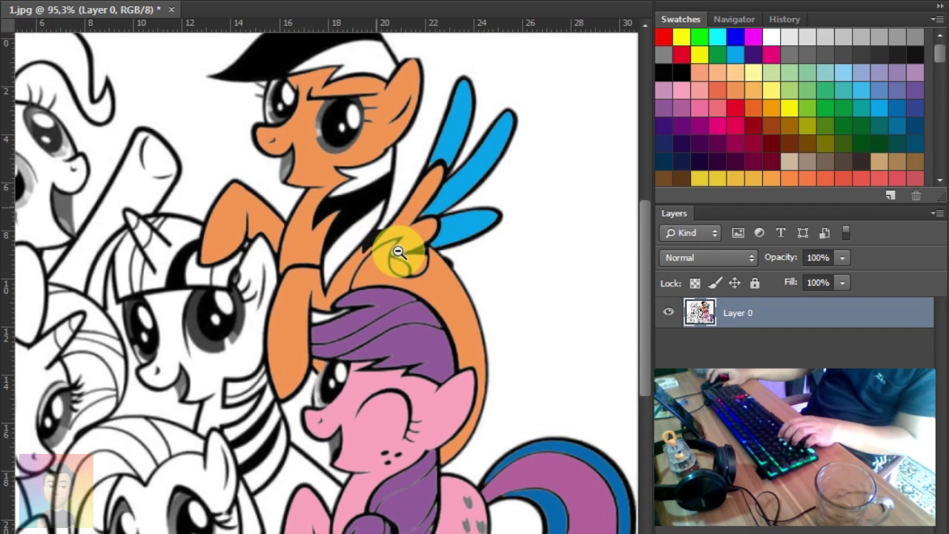
{"action": "left_click_drag", "start_coordinate": [371, 201], "coordinate": [369, 252]}
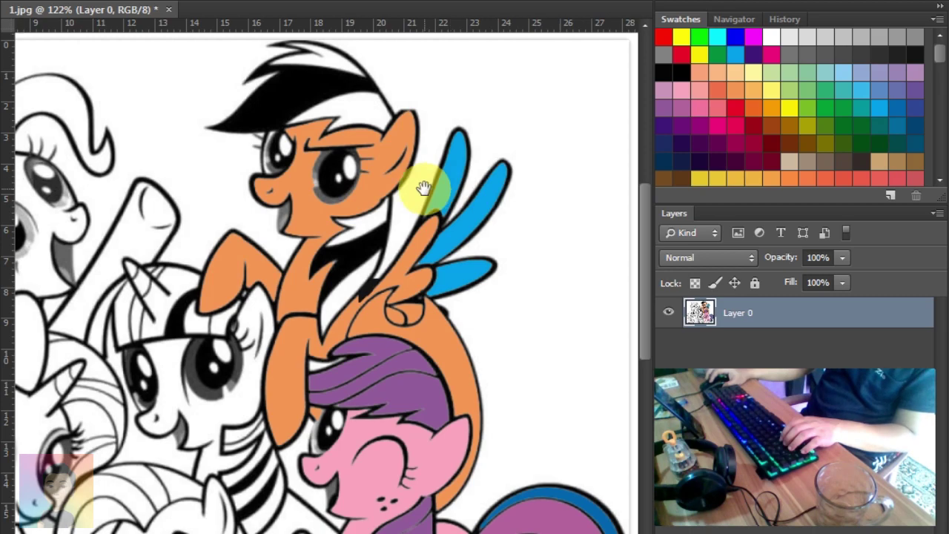
{"action": "left_click_drag", "start_coordinate": [219, 39], "coordinate": [456, 377]}
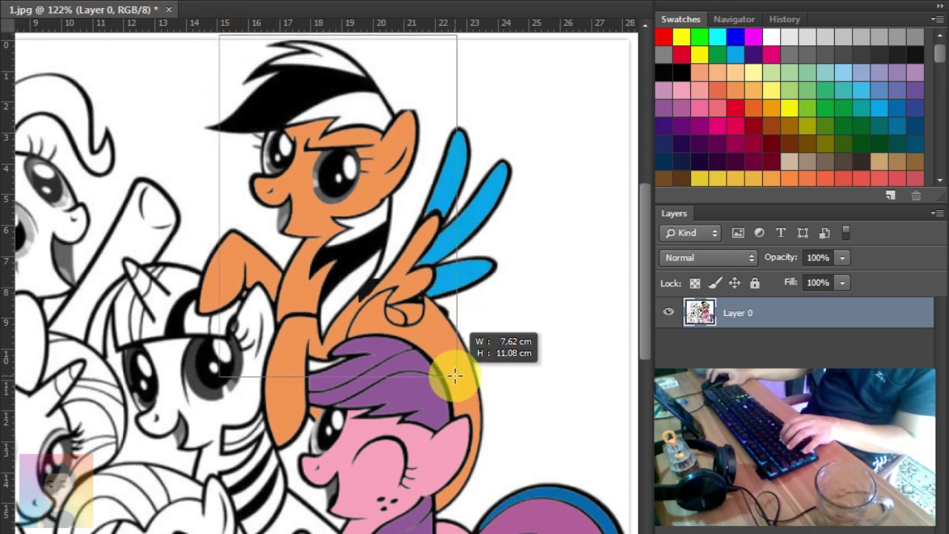
{"action": "left_click_drag", "start_coordinate": [780, 345], "coordinate": [783, 313]}
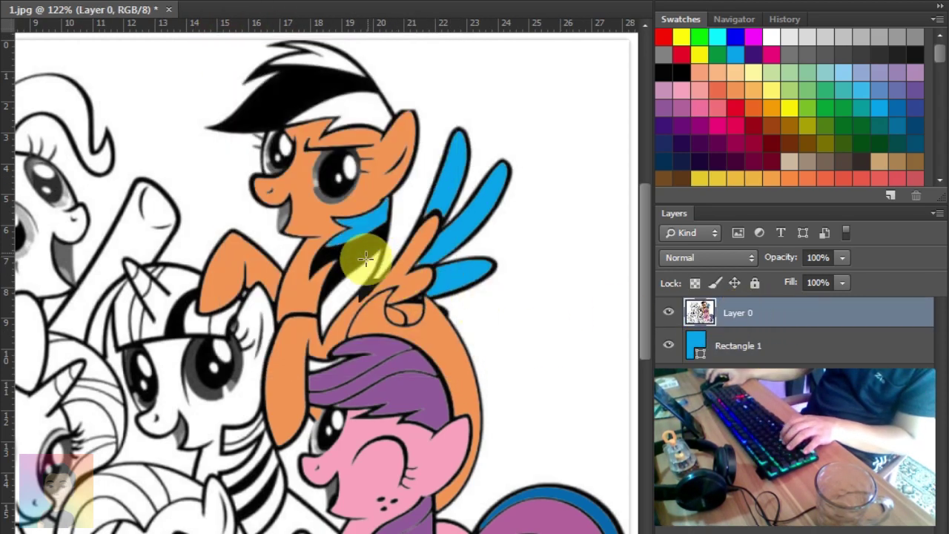
{"action": "left_click", "coordinate": [357, 110]}
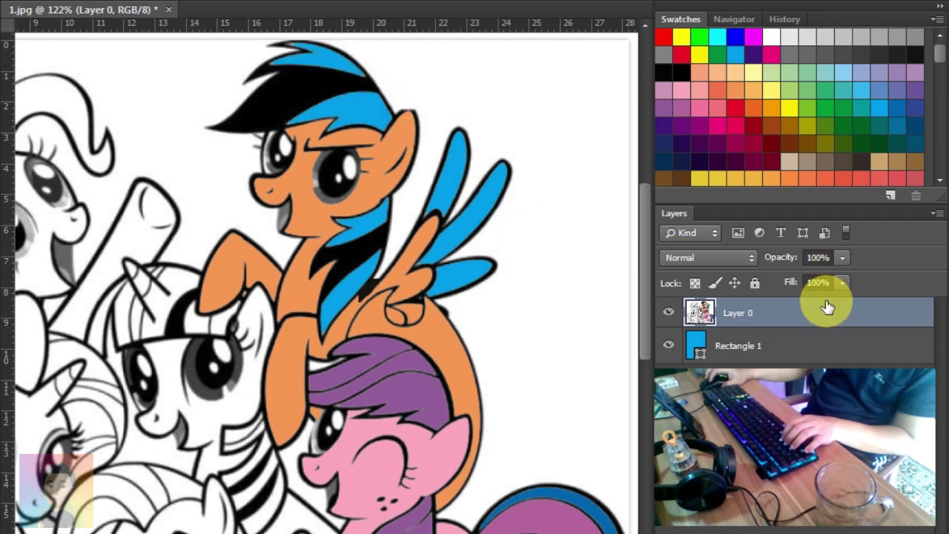
- Merge the blue stripes, then fill the hat behind the pink pony's mane magenta
{"action": "key", "text": "ctrl+e"}
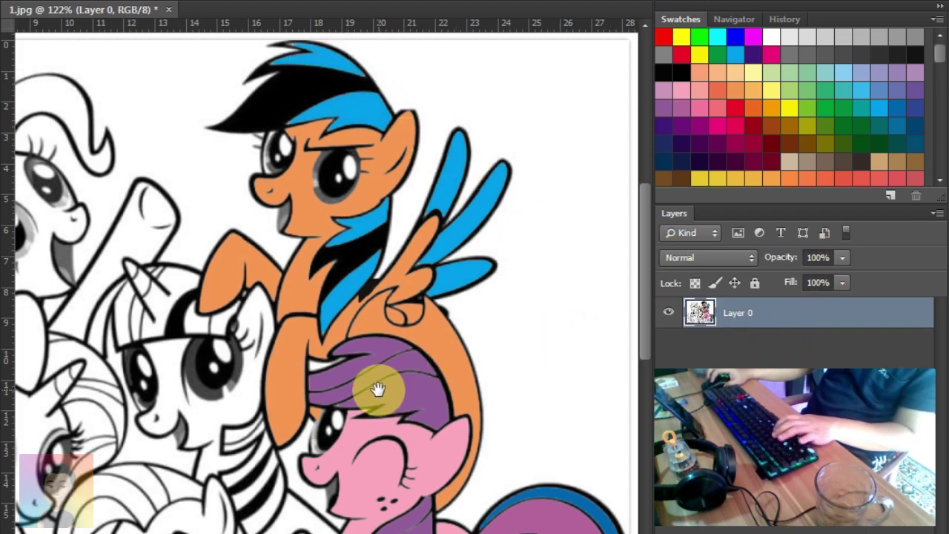
{"action": "left_click_drag", "start_coordinate": [393, 371], "coordinate": [534, 266]}
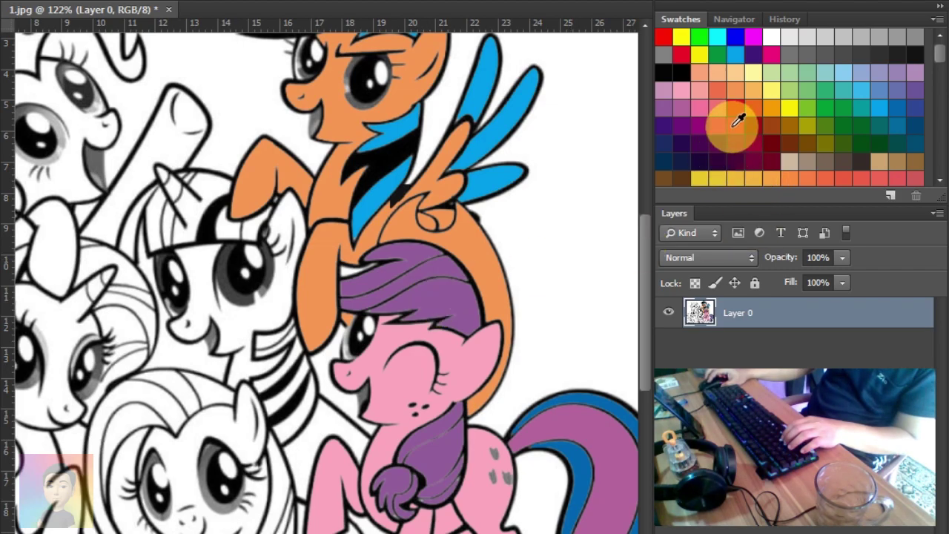
{"action": "left_click_drag", "start_coordinate": [350, 148], "coordinate": [563, 448]}
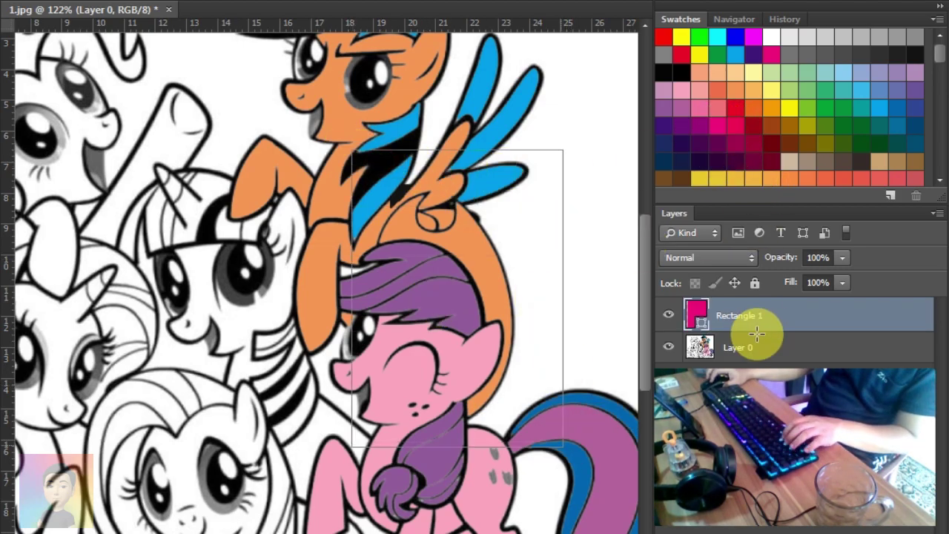
{"action": "key", "text": "ctrl+bracketleft"}
{"action": "left_click", "coordinate": [768, 312]}
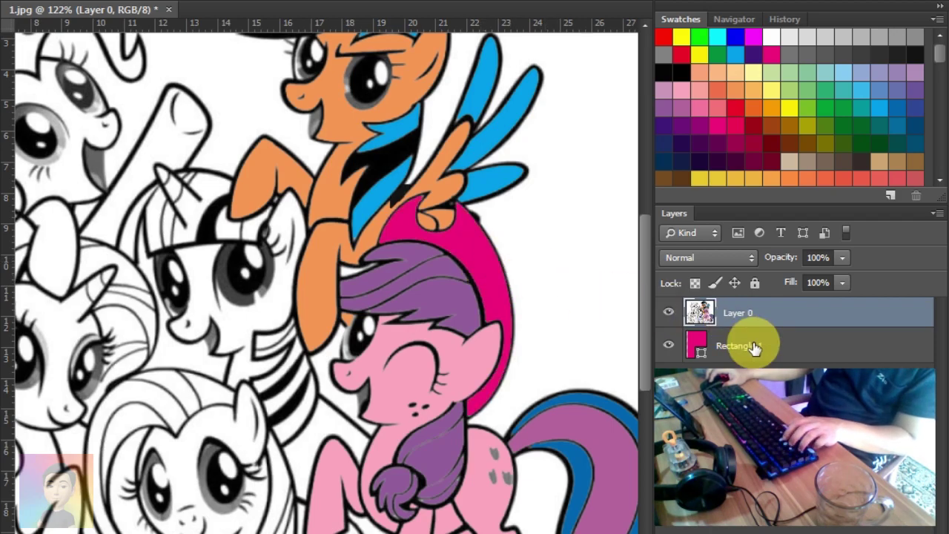
{"action": "key", "text": "ctrl+e"}
{"action": "left_click_drag", "start_coordinate": [295, 333], "coordinate": [351, 287]}
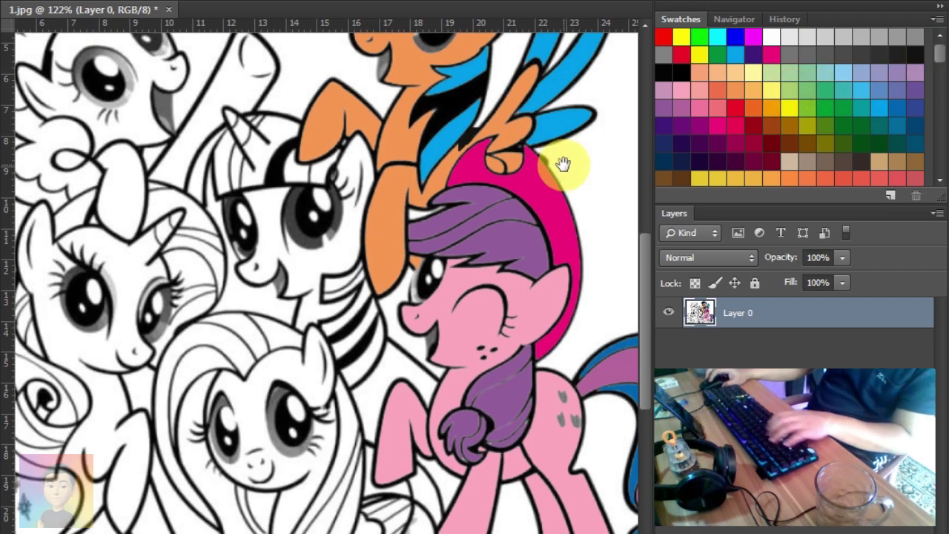
- Colour the striped unicorn's face, neck and body green and merge it
{"action": "left_click_drag", "start_coordinate": [188, 77], "coordinate": [515, 510]}
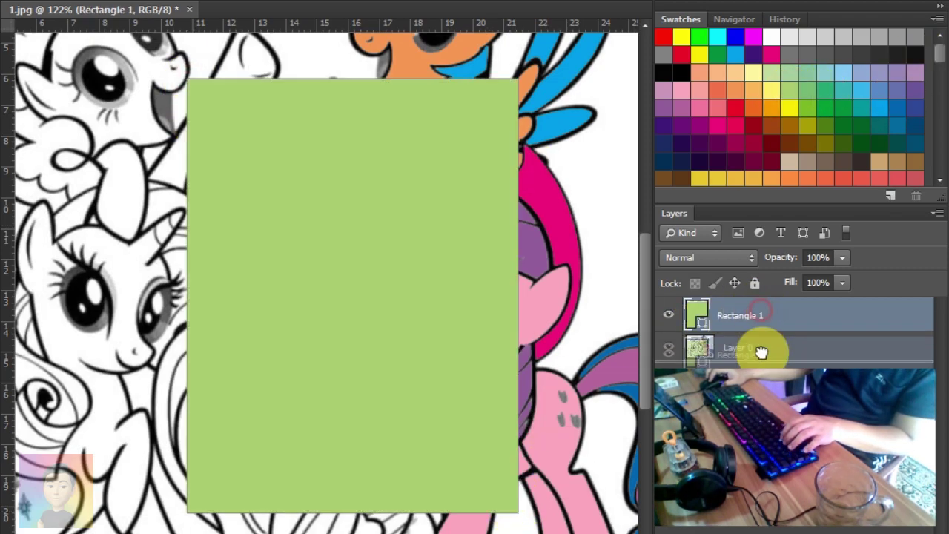
{"action": "left_click_drag", "start_coordinate": [738, 312], "coordinate": [760, 349]}
{"action": "left_click", "coordinate": [402, 370]}
{"action": "left_click", "coordinate": [315, 307]}
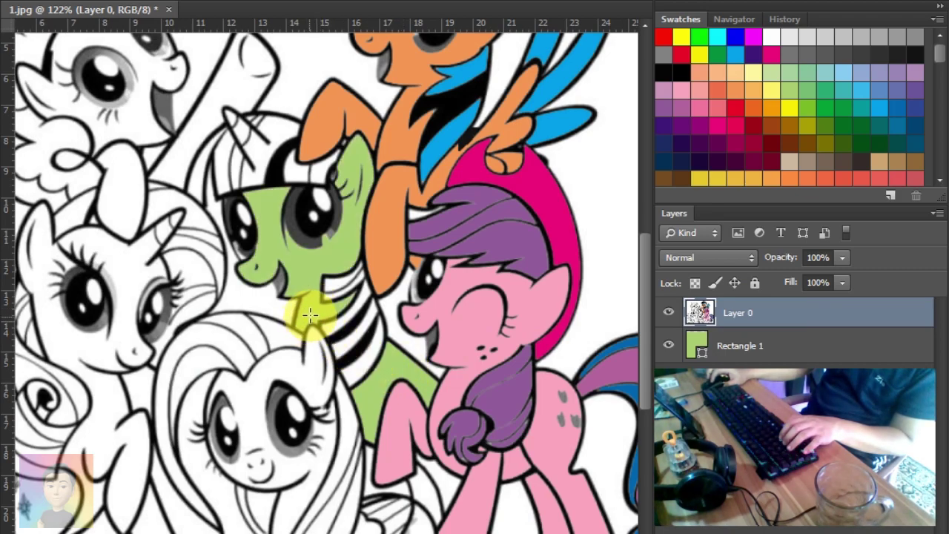
{"action": "left_click", "coordinate": [730, 343], "text": "shift"}
{"action": "key", "text": "ctrl+e"}
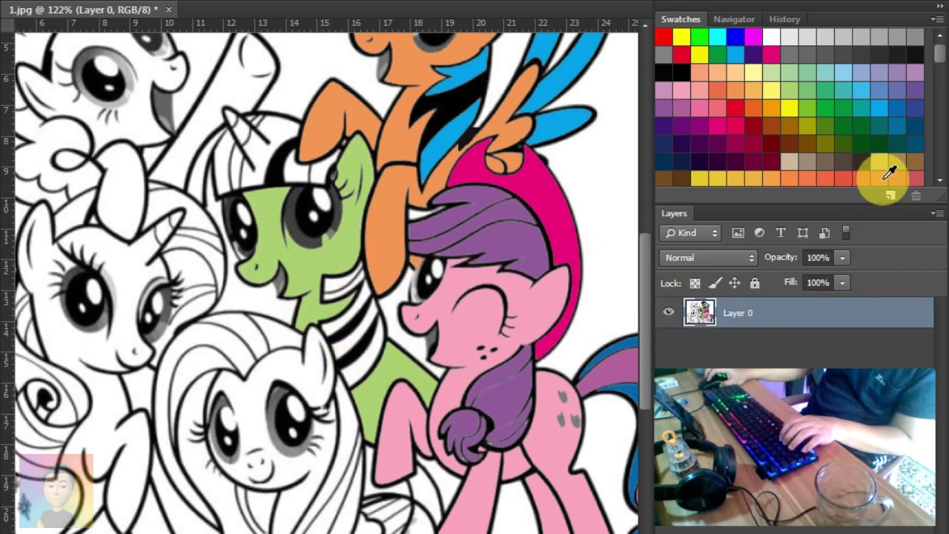
- Colour the unicorn's neck stripes and mane salmon-red
{"action": "left_click_drag", "start_coordinate": [173, 78], "coordinate": [438, 432]}
{"action": "left_click_drag", "start_coordinate": [761, 326], "coordinate": [760, 362]}
{"action": "left_click", "coordinate": [708, 326]}
{"action": "left_click", "coordinate": [365, 364]}
{"action": "scroll", "coordinate": [365, 363], "scroll_direction": "up", "scroll_amount": 2}
{"action": "scroll", "coordinate": [348, 345], "scroll_direction": "up", "scroll_amount": 2}
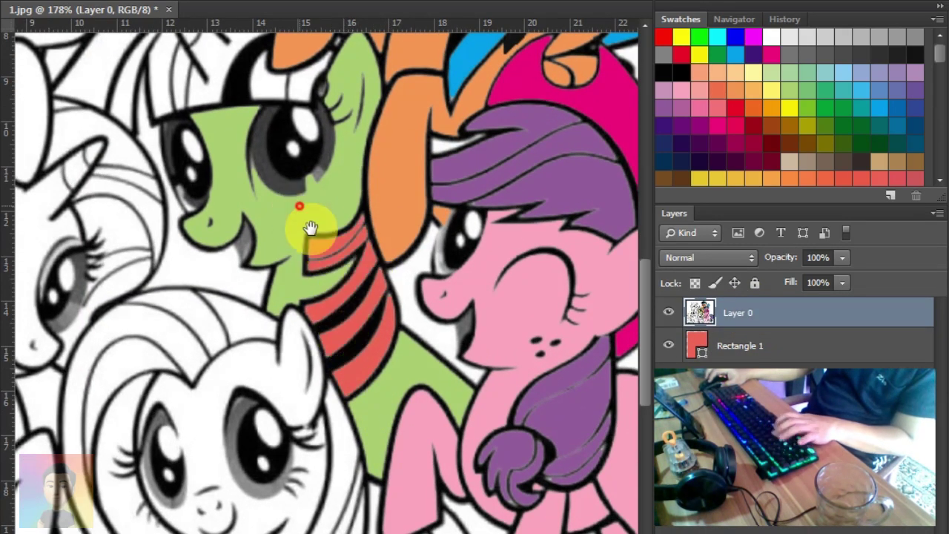
{"action": "left_click_drag", "start_coordinate": [310, 227], "coordinate": [369, 320]}
{"action": "left_click", "coordinate": [298, 198]}
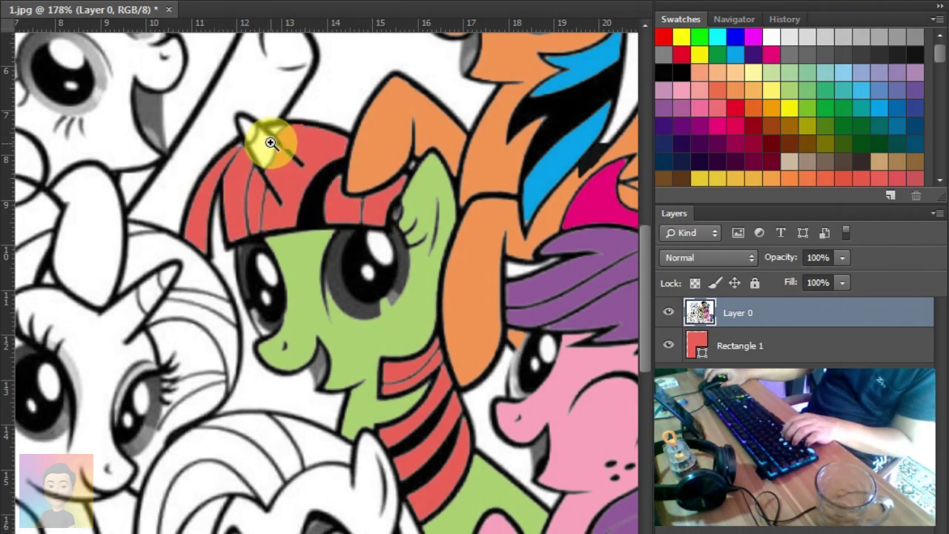
{"action": "scroll", "coordinate": [289, 149], "scroll_direction": "up", "scroll_amount": 2}
{"action": "scroll", "coordinate": [313, 264], "scroll_direction": "down", "scroll_amount": 4}
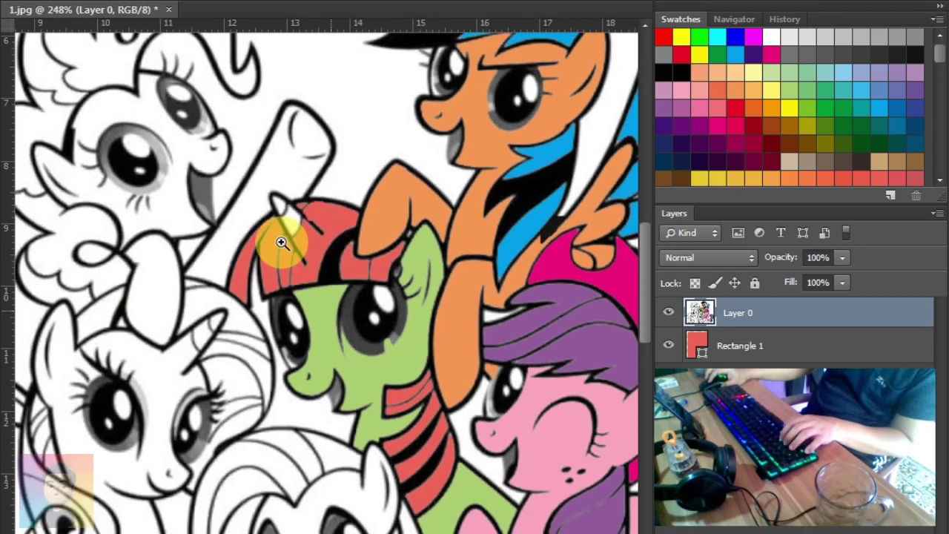
{"action": "scroll", "coordinate": [275, 237], "scroll_direction": "down", "scroll_amount": 2}
- Give the green pony's horn a blue band and merge it into the line art
{"action": "left_click", "coordinate": [884, 105]}
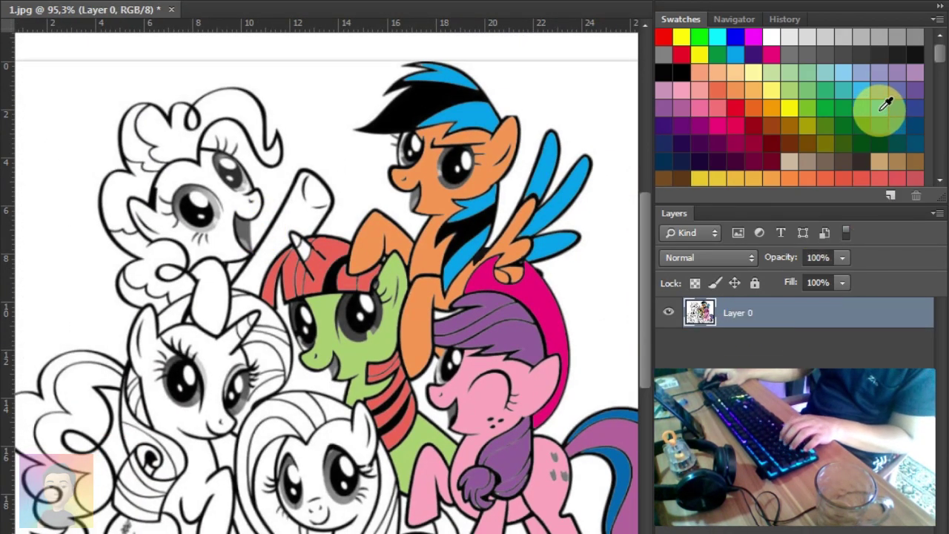
{"action": "left_click_drag", "start_coordinate": [273, 213], "coordinate": [338, 286]}
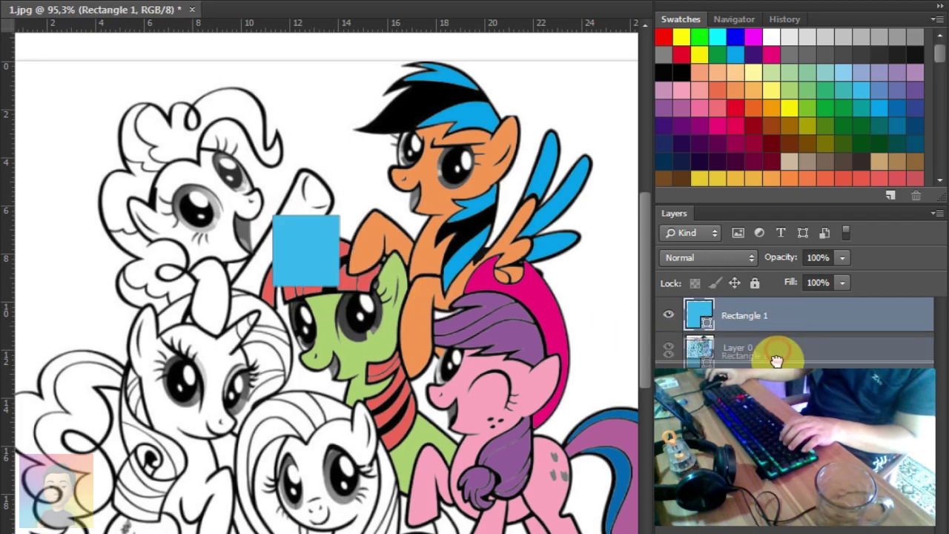
{"action": "left_click_drag", "start_coordinate": [776, 348], "coordinate": [741, 300]}
{"action": "left_click_drag", "start_coordinate": [311, 254], "coordinate": [319, 313]}
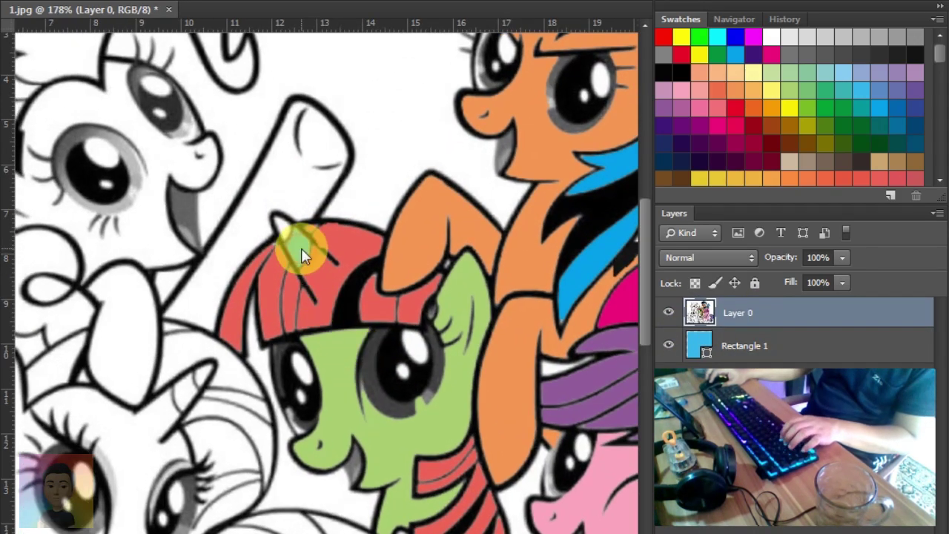
{"action": "left_click", "coordinate": [778, 345], "text": "shift"}
{"action": "key", "text": "ctrl+e"}
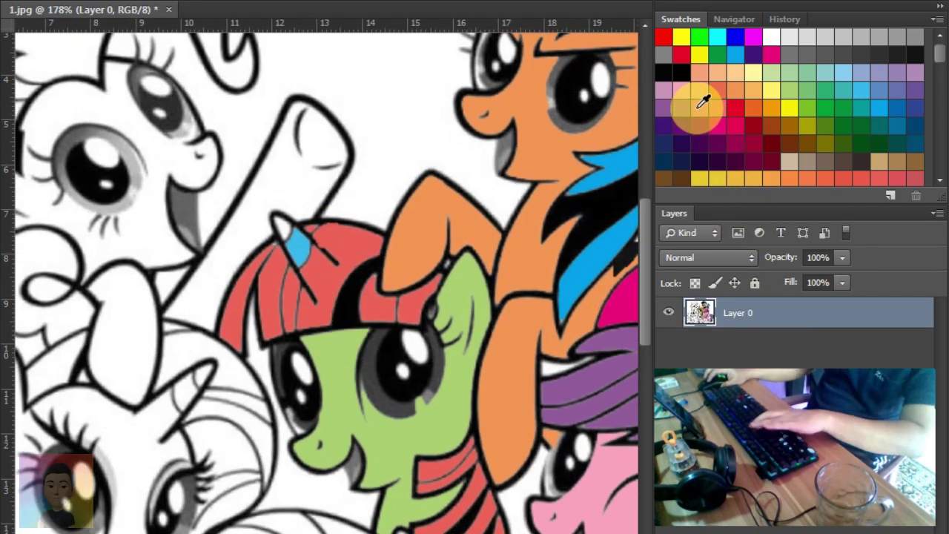
- Colour the horn tip pink, merge it, and zoom out
{"action": "left_click", "coordinate": [703, 102]}
{"action": "left_click_drag", "start_coordinate": [256, 182], "coordinate": [308, 233]}
{"action": "left_click_drag", "start_coordinate": [741, 345], "coordinate": [741, 304]}
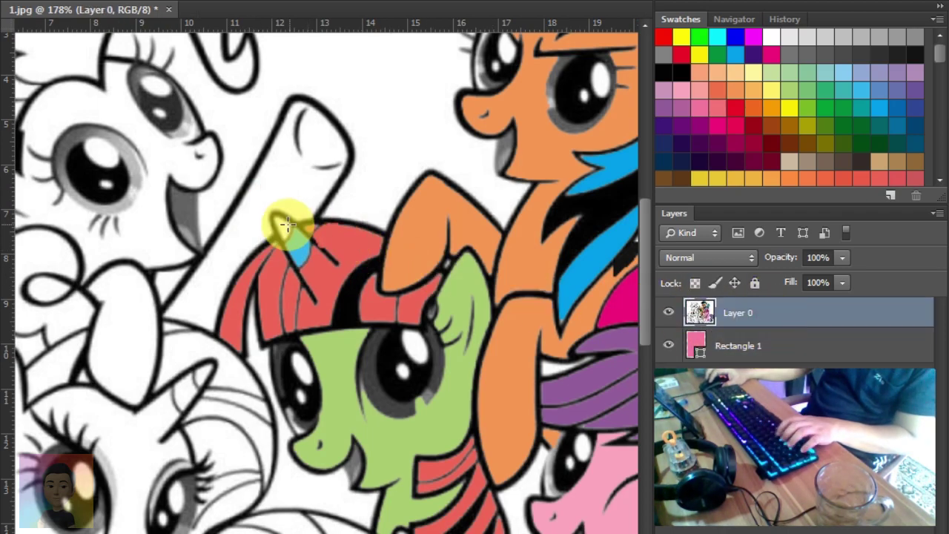
{"action": "left_click", "coordinate": [749, 344], "text": "shift"}
{"action": "key", "text": "ctrl+e"}
{"action": "left_click_drag", "start_coordinate": [435, 388], "coordinate": [368, 324]}
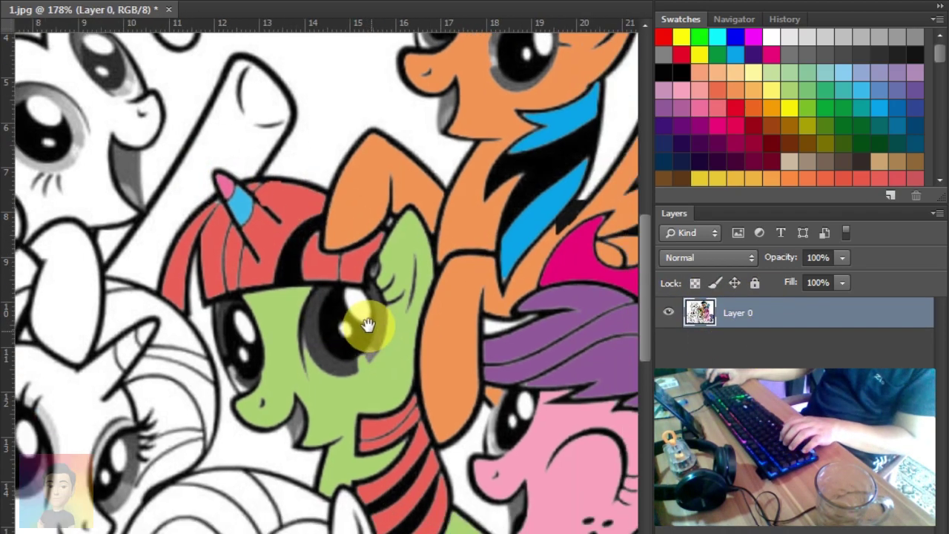
{"action": "scroll", "coordinate": [367, 325], "scroll_direction": "down", "scroll_amount": 2}
{"action": "scroll", "coordinate": [386, 332], "scroll_direction": "down", "scroll_amount": 2}
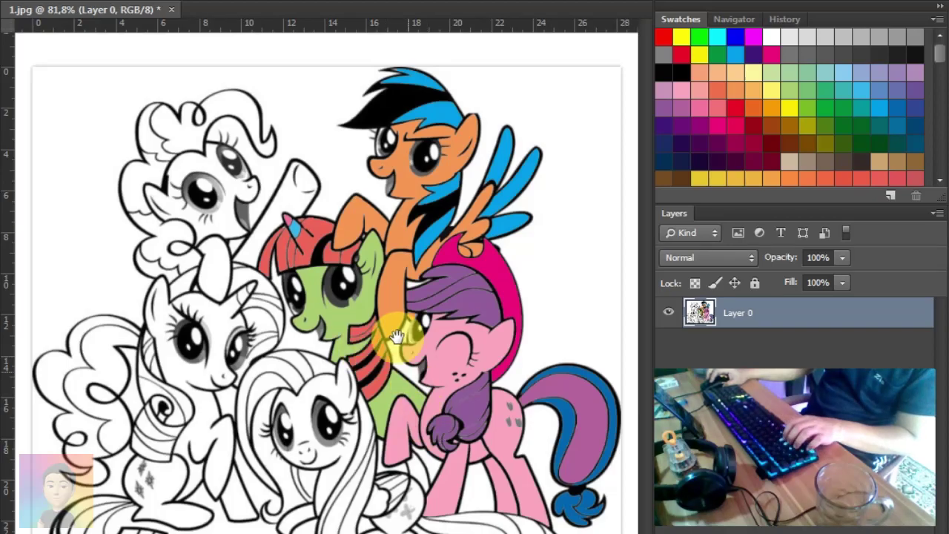
- Fill the front pale-maned pony's face and body orange and merge it
{"action": "scroll", "coordinate": [452, 438], "scroll_direction": "up", "scroll_amount": 2}
{"action": "mouse_move", "coordinate": [451, 438]}
{"action": "left_mouse_down"}
{"action": "mouse_move", "coordinate": [398, 350]}
{"action": "mouse_move", "coordinate": [455, 339]}
{"action": "left_mouse_up"}
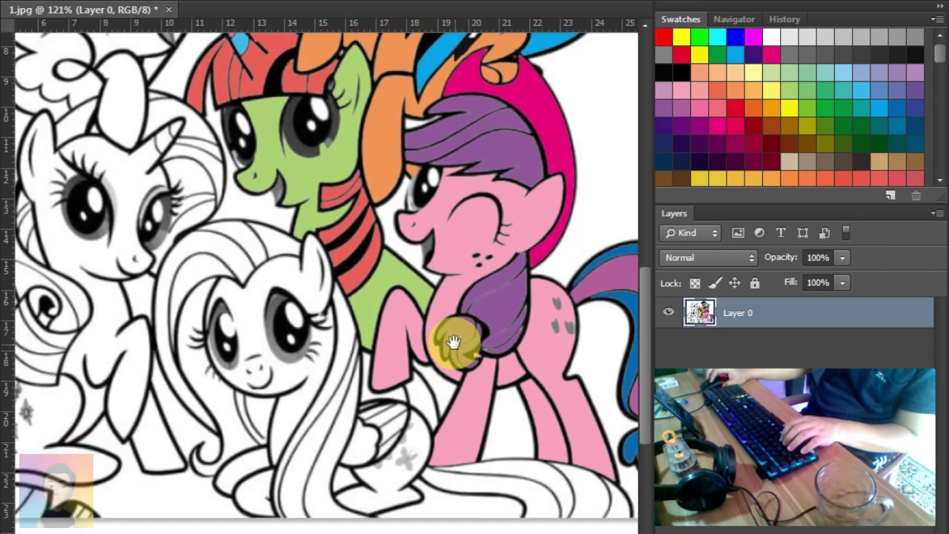
{"action": "left_click_drag", "start_coordinate": [148, 146], "coordinate": [632, 516]}
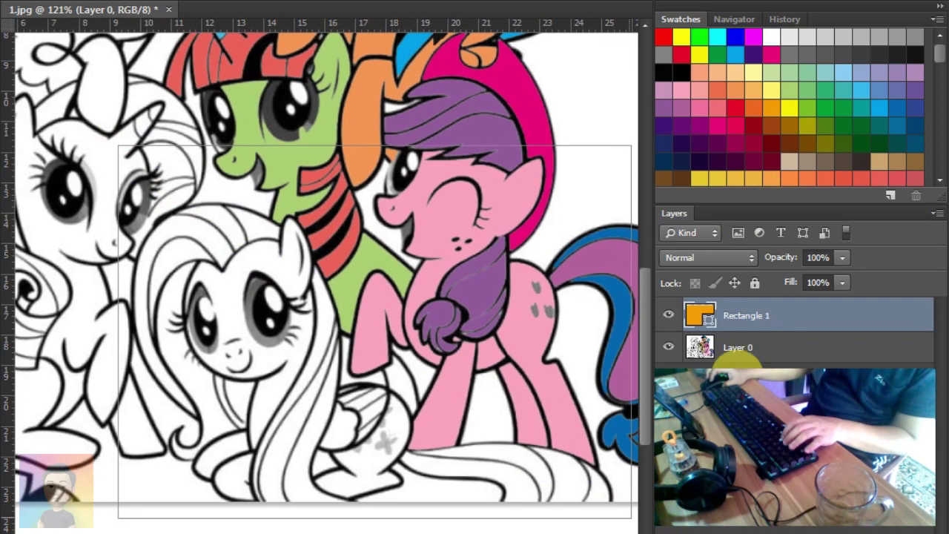
{"action": "left_click_drag", "start_coordinate": [741, 313], "coordinate": [778, 348]}
{"action": "left_click", "coordinate": [300, 368]}
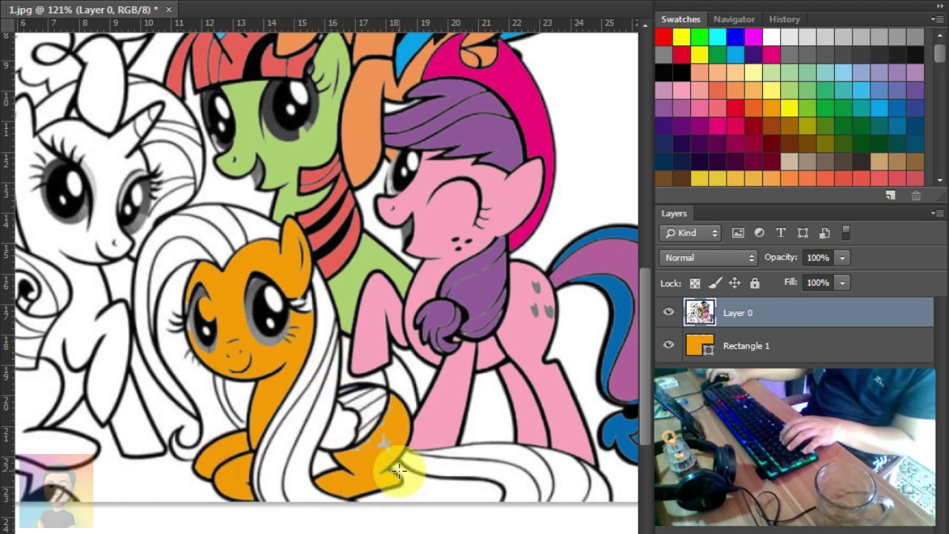
{"action": "left_click", "coordinate": [752, 339], "text": "shift"}
{"action": "key", "text": "ctrl+e"}
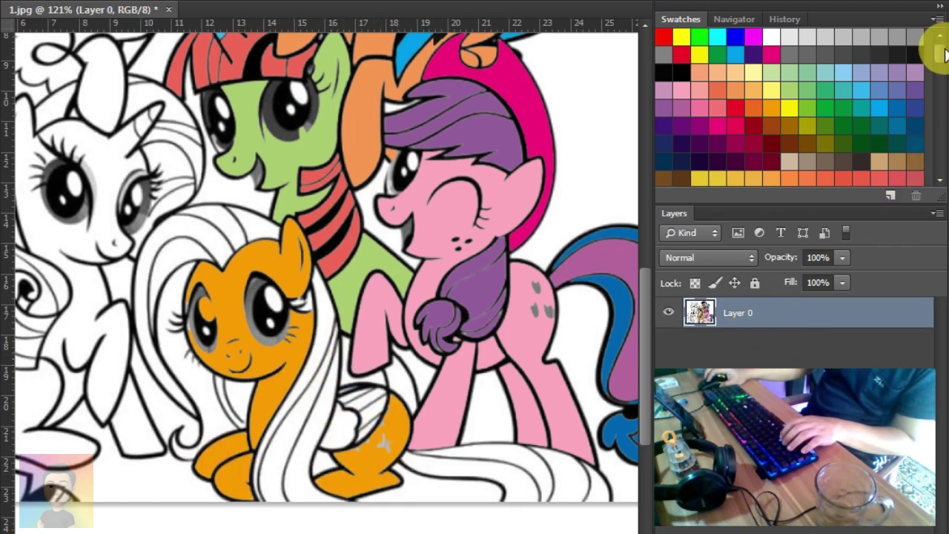
- Colour the shape on the front pony's flank red and merge it
{"action": "left_click_drag", "start_coordinate": [940, 51], "coordinate": [939, 104]}
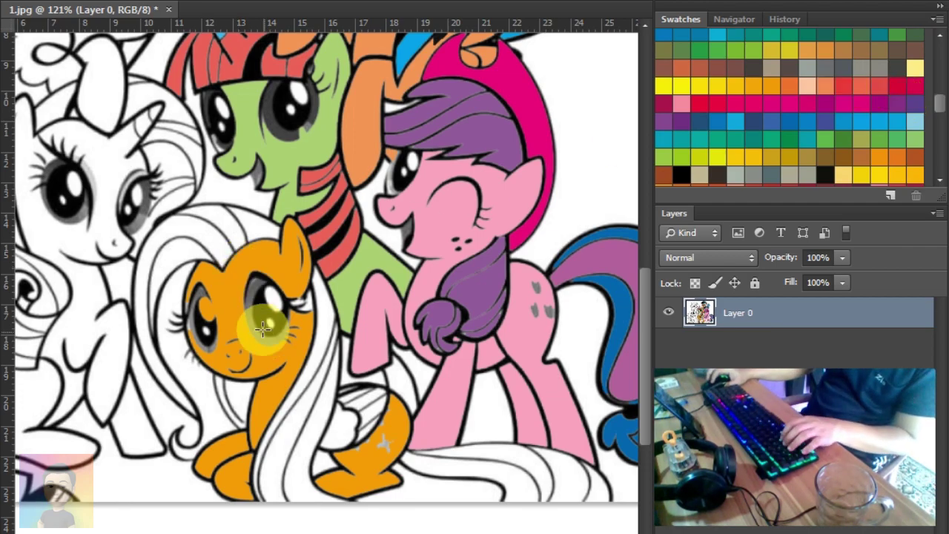
{"action": "left_click_drag", "start_coordinate": [248, 306], "coordinate": [422, 493]}
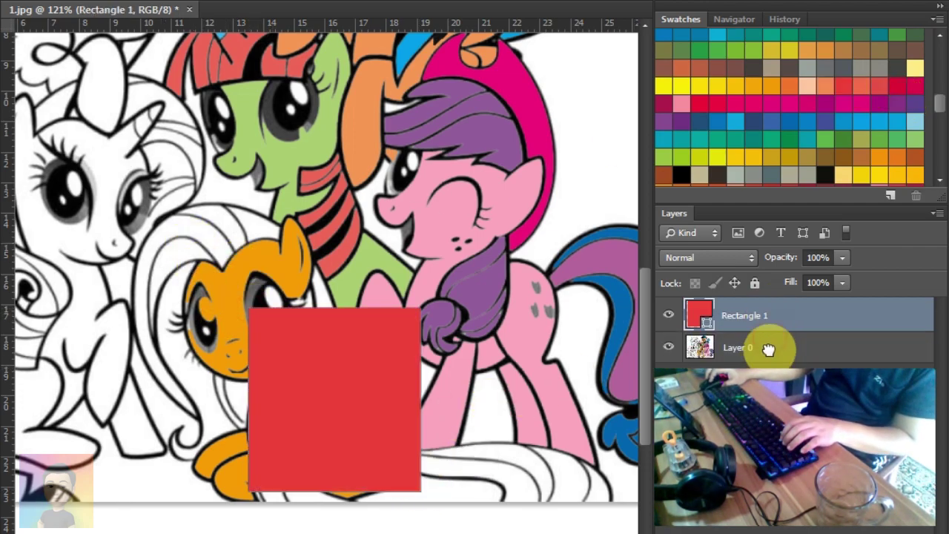
{"action": "left_click_drag", "start_coordinate": [773, 349], "coordinate": [741, 306]}
{"action": "left_click", "coordinate": [704, 345]}
{"action": "key", "text": "Delete"}
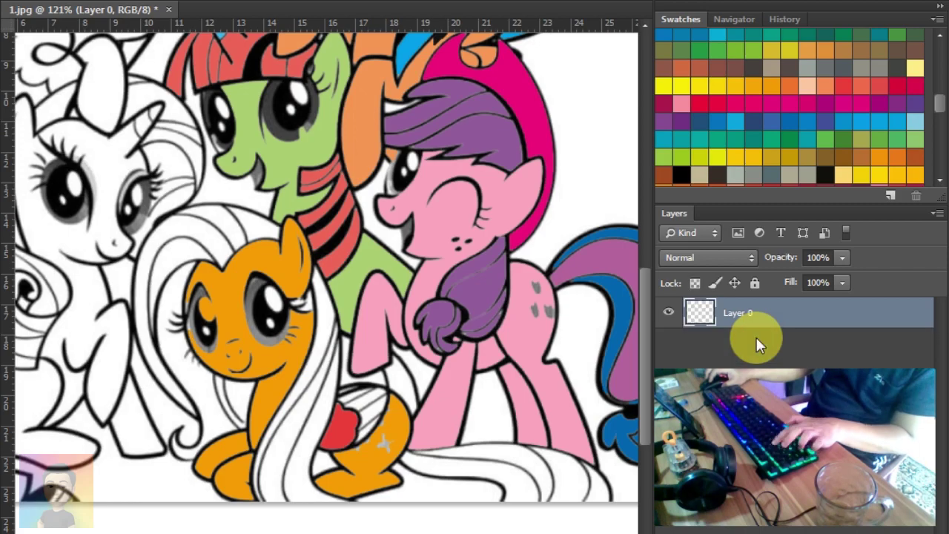
- Place a blue block over the pony's hindquarters beneath the line art
{"action": "left_click_drag", "start_coordinate": [292, 321], "coordinate": [413, 461]}
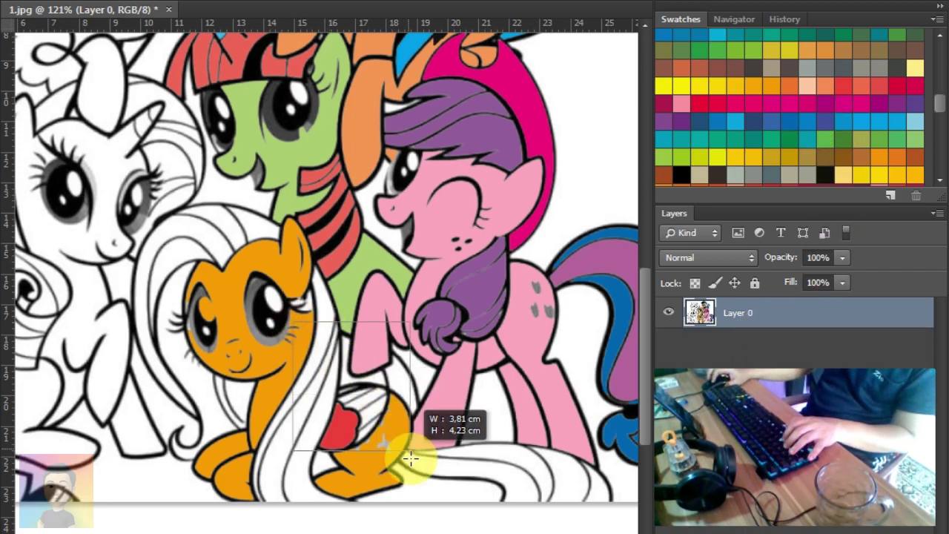
{"action": "left_click_drag", "start_coordinate": [805, 345], "coordinate": [790, 322]}
{"action": "left_click", "coordinate": [790, 322]}
- Merge the blue wing colour into the line art on Layer 0
{"action": "scroll", "coordinate": [339, 418], "scroll_direction": "up", "scroll_amount": 3}
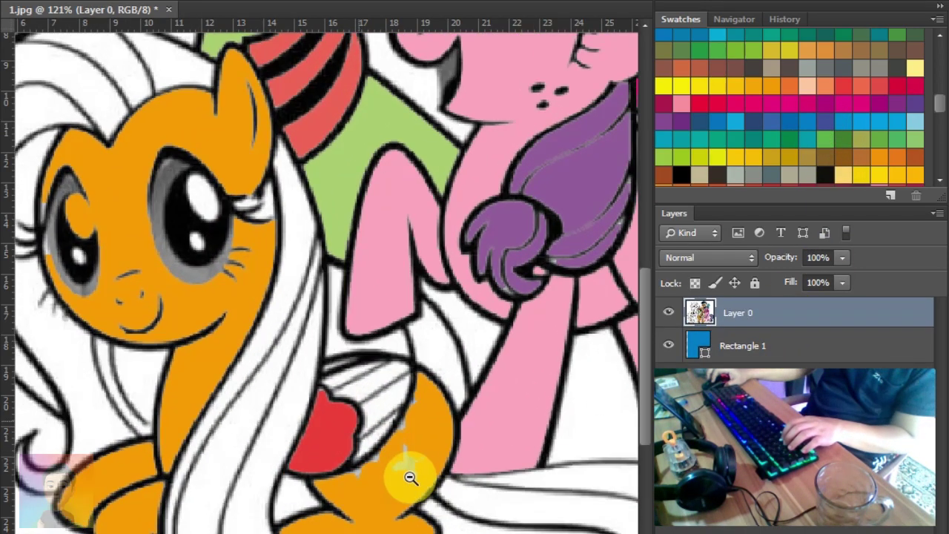
{"action": "scroll", "coordinate": [366, 407], "scroll_direction": "down", "scroll_amount": 1}
{"action": "scroll", "coordinate": [373, 391], "scroll_direction": "up", "scroll_amount": 1}
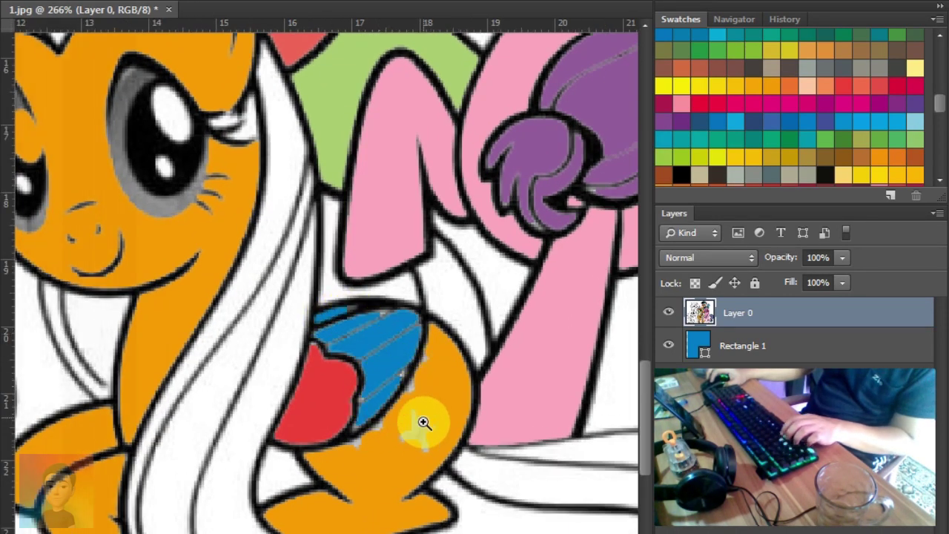
{"action": "scroll", "coordinate": [423, 421], "scroll_direction": "down", "scroll_amount": 2}
{"action": "scroll", "coordinate": [423, 421], "scroll_direction": "down", "scroll_amount": 2}
{"action": "left_click", "coordinate": [756, 344]}
{"action": "key", "text": "Delete"}
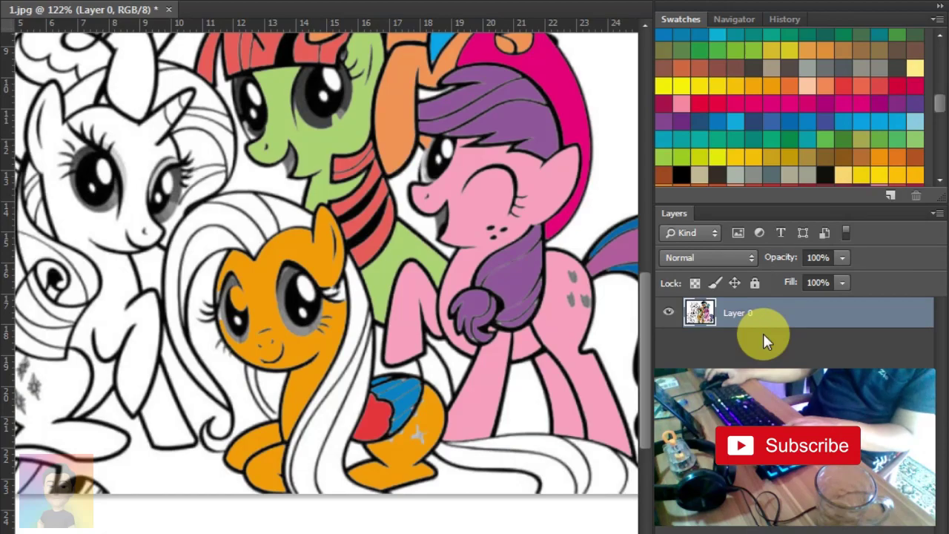
- Lay a purple block beneath Layer 0 so the front pony's mane and tail stripes show purple
{"action": "scroll", "coordinate": [752, 104], "scroll_direction": "up", "scroll_amount": 1}
{"action": "scroll", "coordinate": [752, 104], "scroll_direction": "up", "scroll_amount": 2}
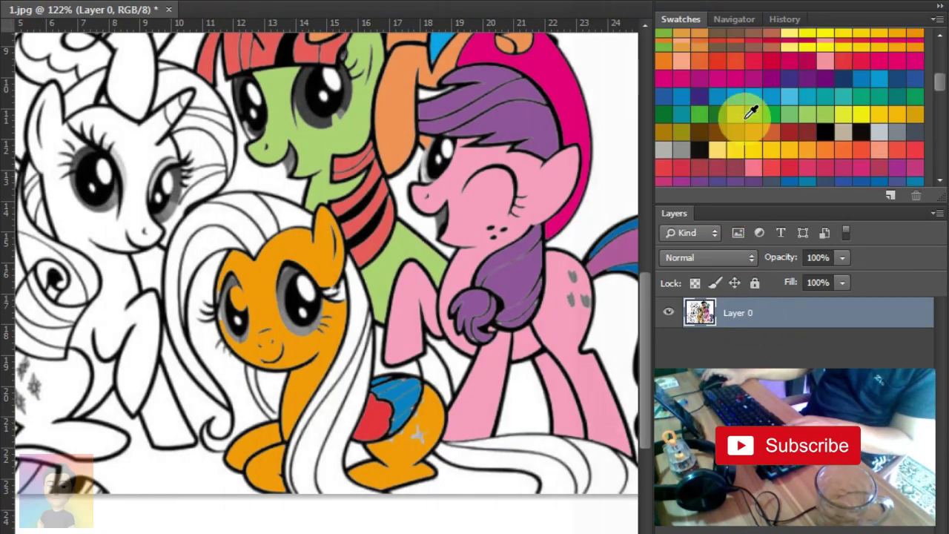
{"action": "scroll", "coordinate": [750, 111], "scroll_direction": "up", "scroll_amount": 2}
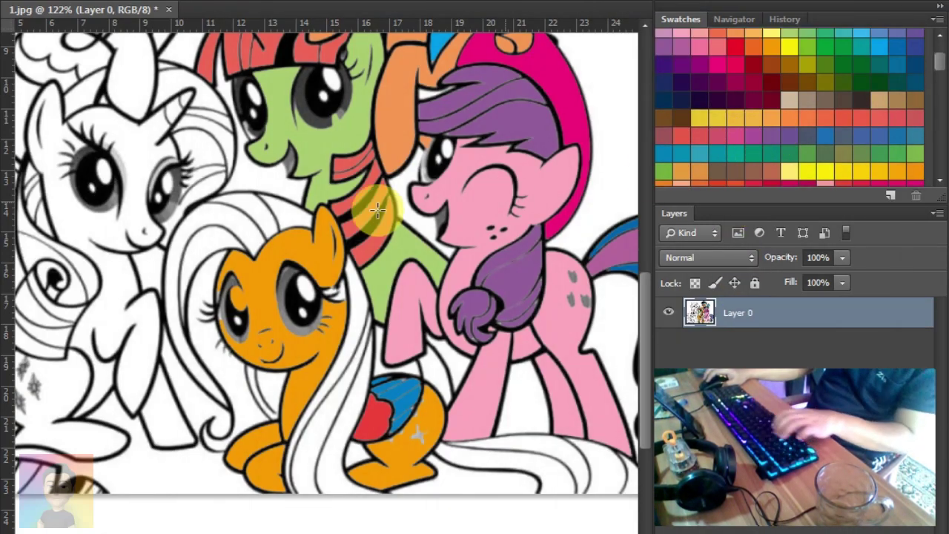
{"action": "left_click_drag", "start_coordinate": [144, 163], "coordinate": [420, 517]}
{"action": "left_click", "coordinate": [771, 318]}
{"action": "left_click_drag", "start_coordinate": [771, 318], "coordinate": [771, 355]}
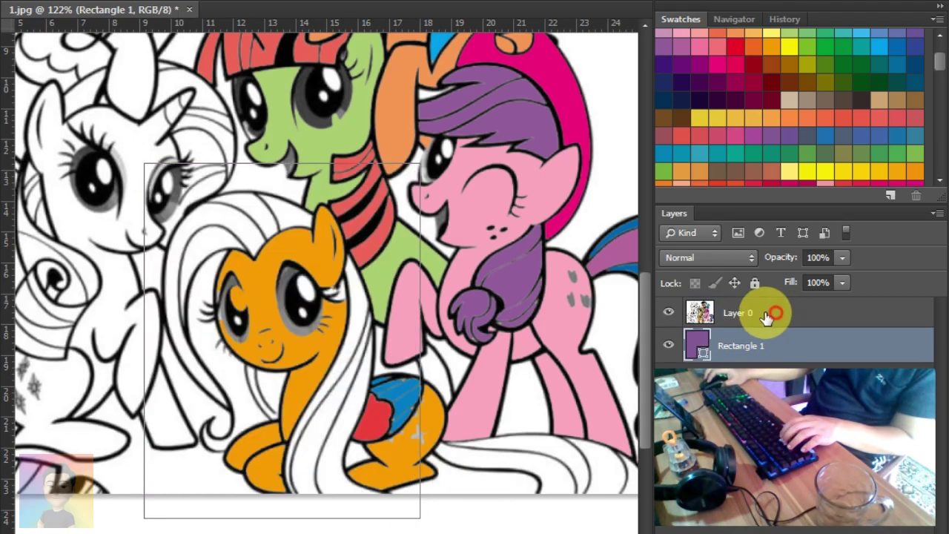
{"action": "left_click", "coordinate": [766, 312]}
{"action": "mouse_move", "coordinate": [188, 335]}
{"action": "left_mouse_down"}
{"action": "mouse_move", "coordinate": [194, 286]}
{"action": "mouse_move", "coordinate": [222, 233]}
{"action": "left_mouse_up"}
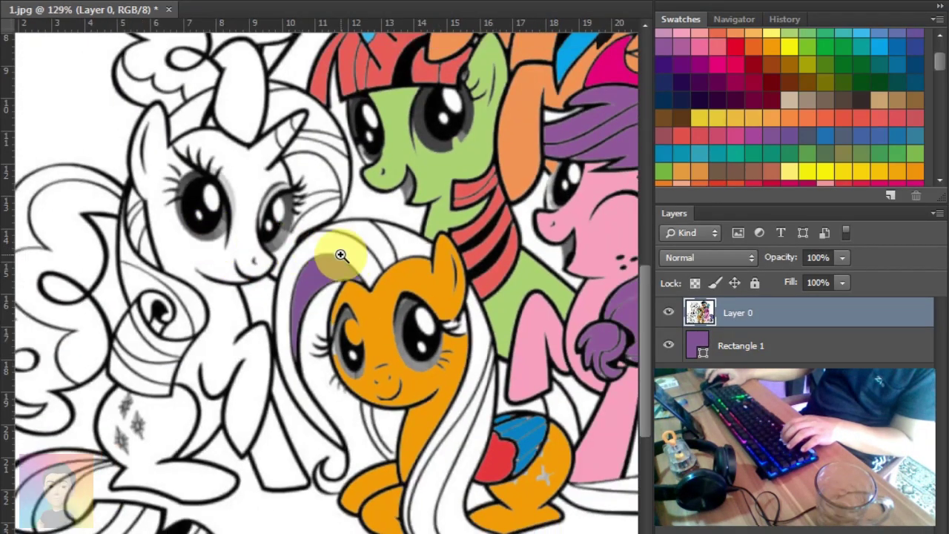
{"action": "scroll", "coordinate": [470, 356], "scroll_direction": "down", "scroll_amount": 2}
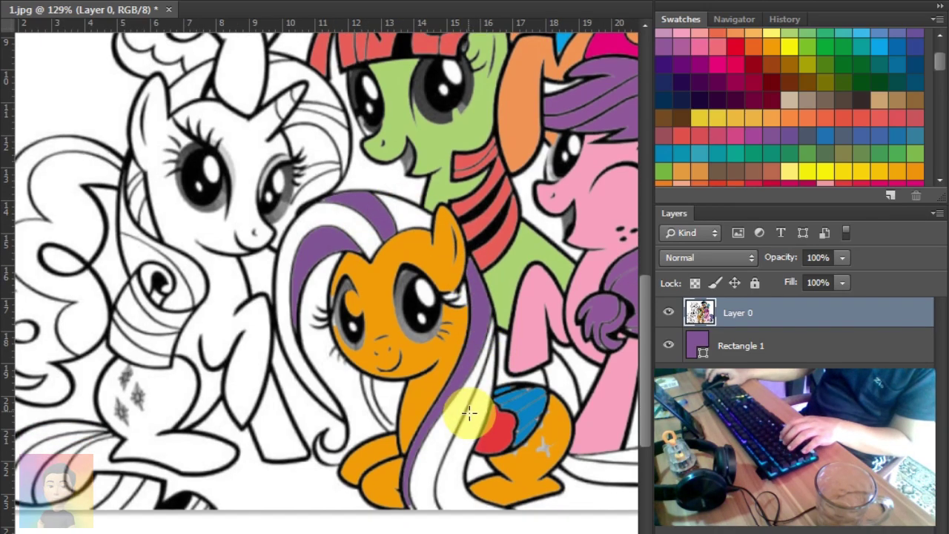
{"action": "mouse_move", "coordinate": [419, 478]}
{"action": "left_mouse_down"}
{"action": "mouse_move", "coordinate": [417, 497]}
{"action": "mouse_move", "coordinate": [310, 364]}
{"action": "left_mouse_up"}
{"action": "left_click_drag", "start_coordinate": [388, 381], "coordinate": [307, 325]}
- Add another purple block at lower right beneath the line art and merge it
{"action": "key", "text": "ctrl+z"}
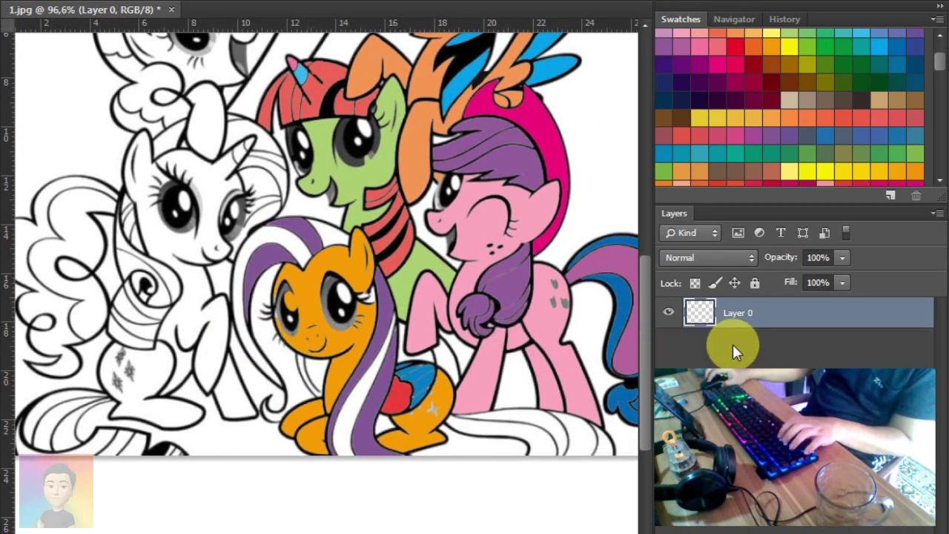
{"action": "mouse_move", "coordinate": [417, 336]}
{"action": "left_mouse_down"}
{"action": "mouse_move", "coordinate": [625, 478]}
{"action": "mouse_move", "coordinate": [627, 455]}
{"action": "left_mouse_up"}
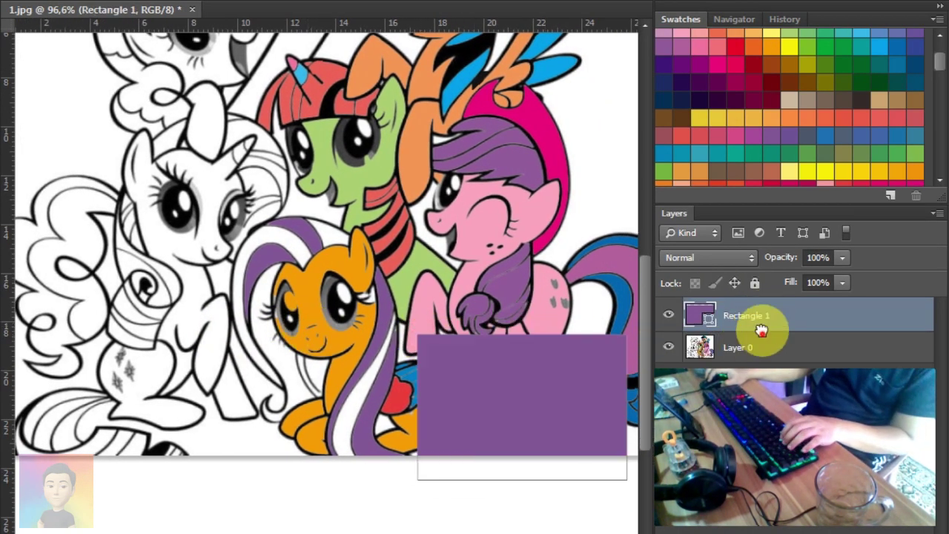
{"action": "left_click_drag", "start_coordinate": [741, 346], "coordinate": [712, 314]}
{"action": "left_click", "coordinate": [748, 346]}
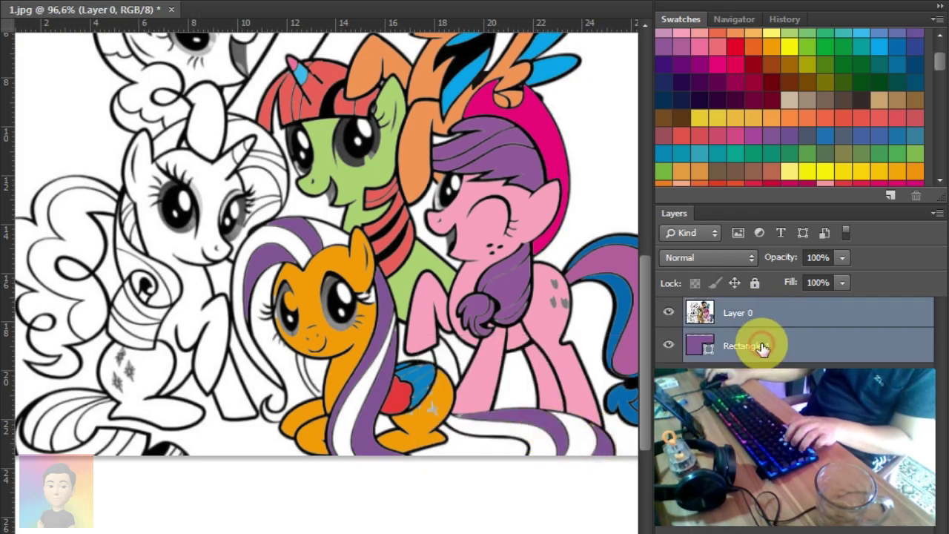
{"action": "key", "text": "Delete"}
- Fill the white mane stripes pink from a pink block under Layer 0, merged with Ctrl+E
{"action": "left_click", "coordinate": [702, 44]}
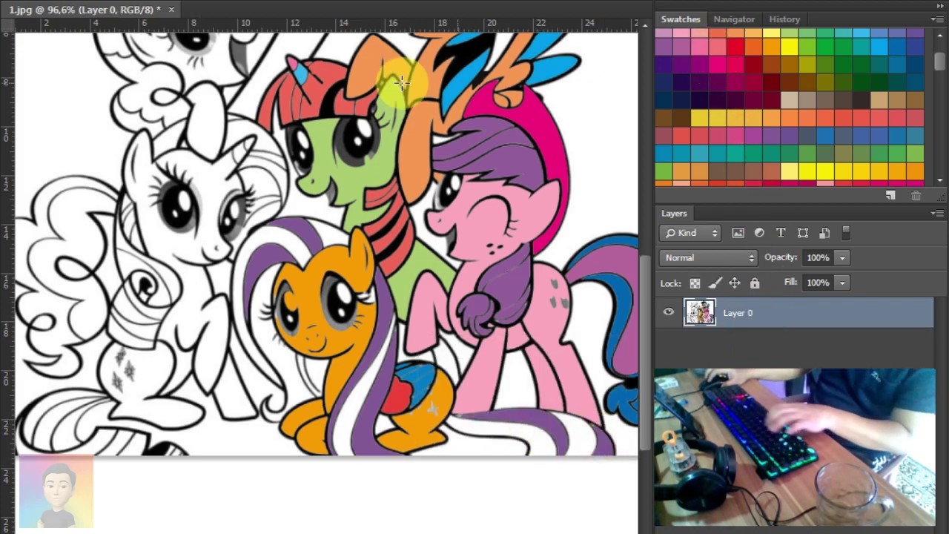
{"action": "left_click_drag", "start_coordinate": [204, 141], "coordinate": [624, 478]}
{"action": "left_click_drag", "start_coordinate": [794, 346], "coordinate": [783, 314]}
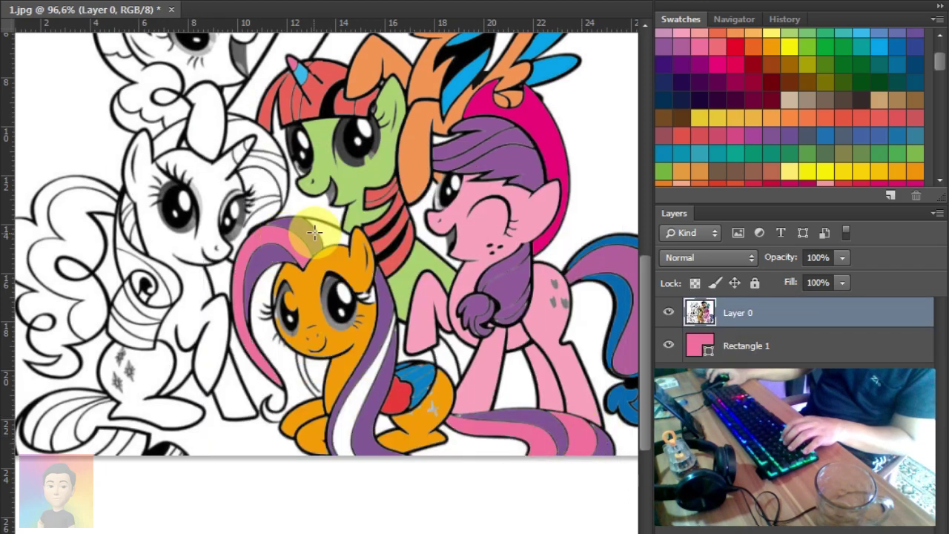
{"action": "left_click", "coordinate": [355, 395]}
{"action": "left_click_drag", "start_coordinate": [287, 419], "coordinate": [321, 425]}
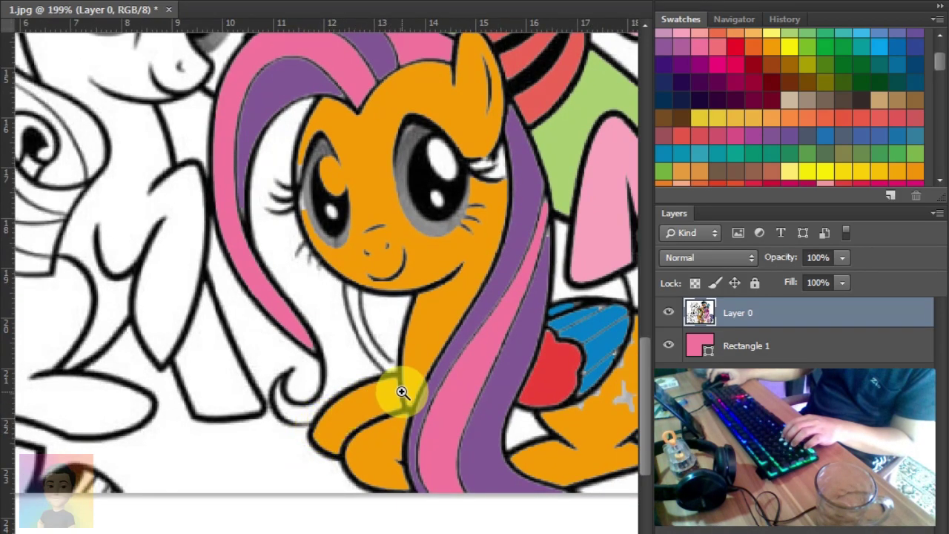
{"action": "left_click", "coordinate": [746, 342], "text": "shift"}
{"action": "key", "text": "ctrl+e"}
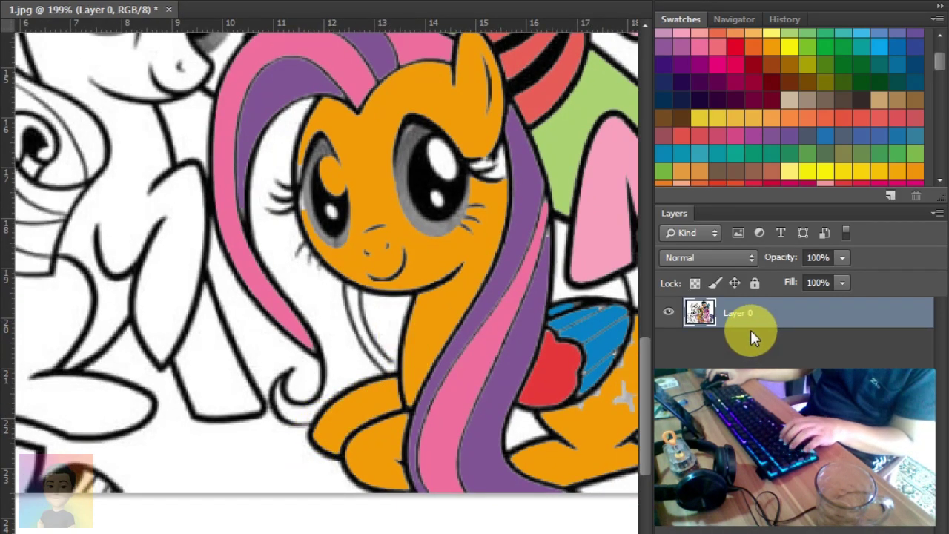
{"action": "left_click_drag", "start_coordinate": [939, 59], "coordinate": [938, 68]}
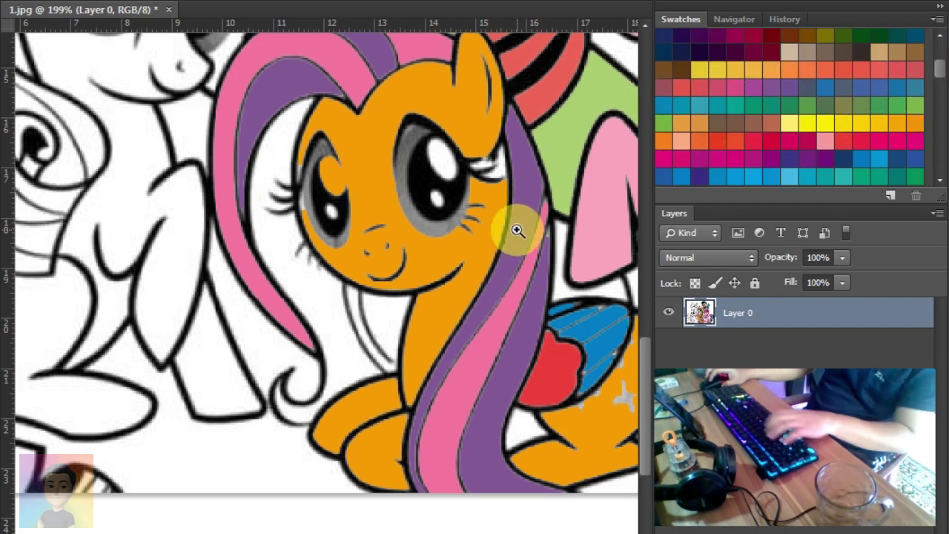
- Add the purple strand behind the neck with a purple block merged beneath the artwork
{"action": "left_click_drag", "start_coordinate": [193, 78], "coordinate": [463, 467]}
{"action": "left_click_drag", "start_coordinate": [765, 324], "coordinate": [771, 359]}
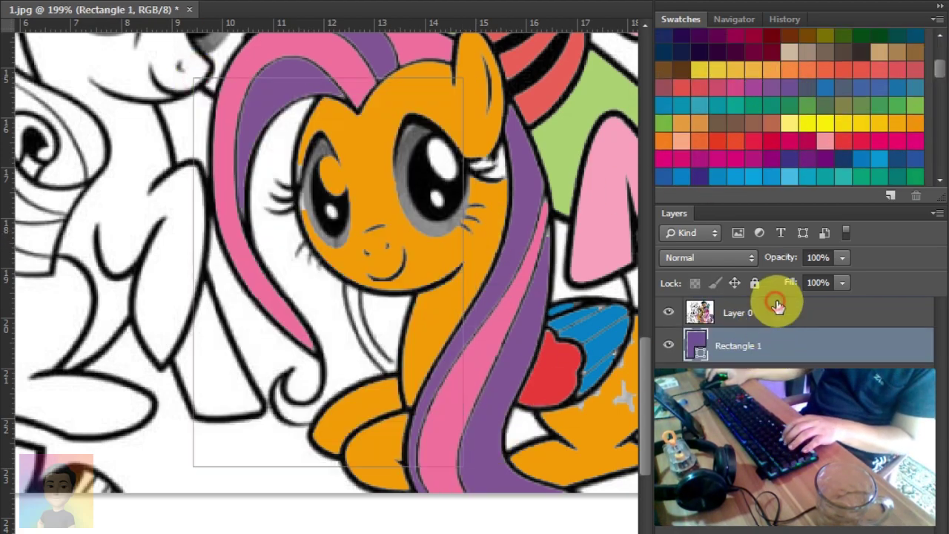
{"action": "left_click", "coordinate": [777, 303]}
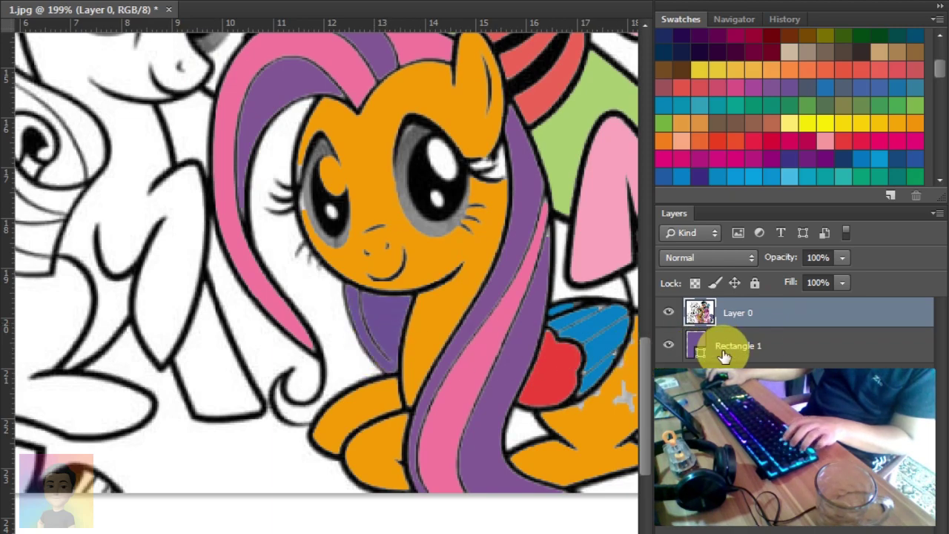
{"action": "left_click", "coordinate": [764, 346]}
{"action": "key", "text": "Delete"}
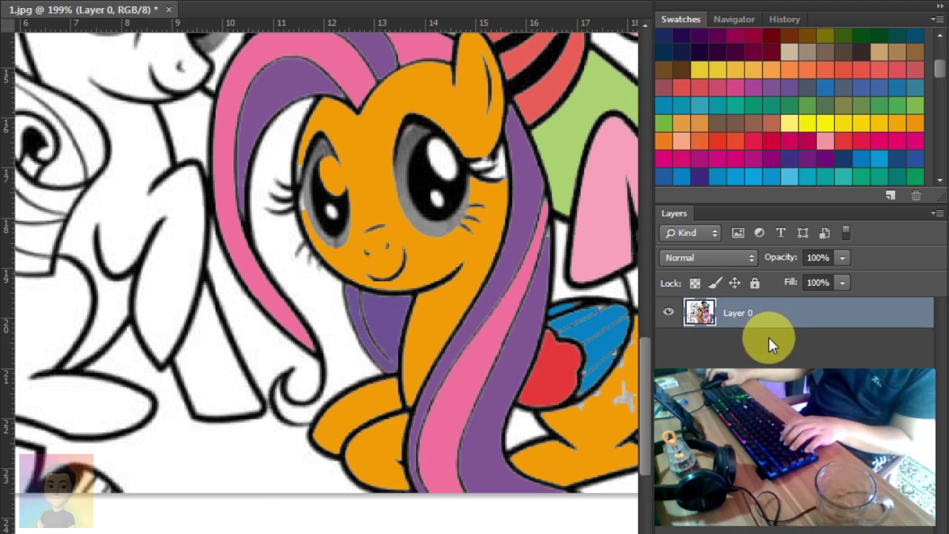
{"action": "left_click_drag", "start_coordinate": [938, 75], "coordinate": [938, 59]}
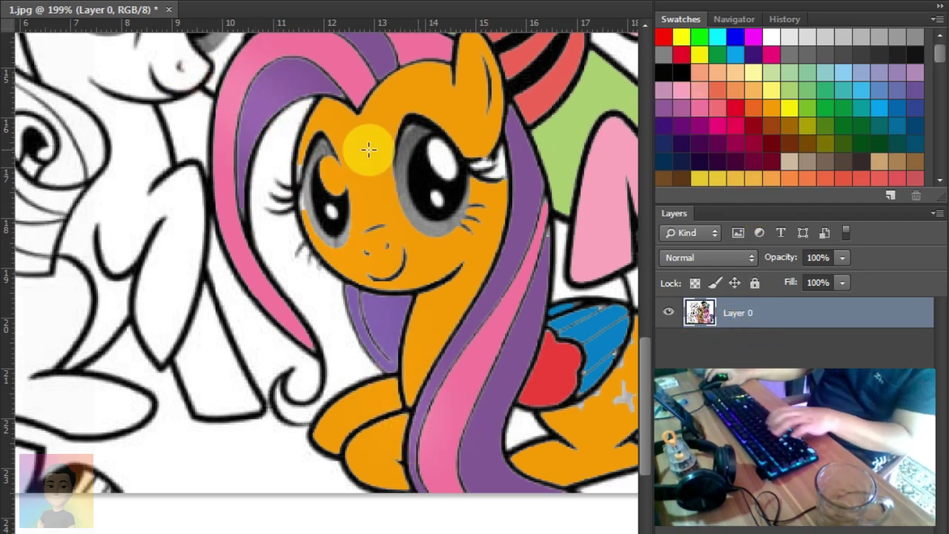
- Fill the face's white gaps pink with a pink block under Layer 0, merged with Ctrl+E
{"action": "left_click_drag", "start_coordinate": [196, 70], "coordinate": [427, 445]}
{"action": "left_click_drag", "start_coordinate": [785, 315], "coordinate": [781, 361]}
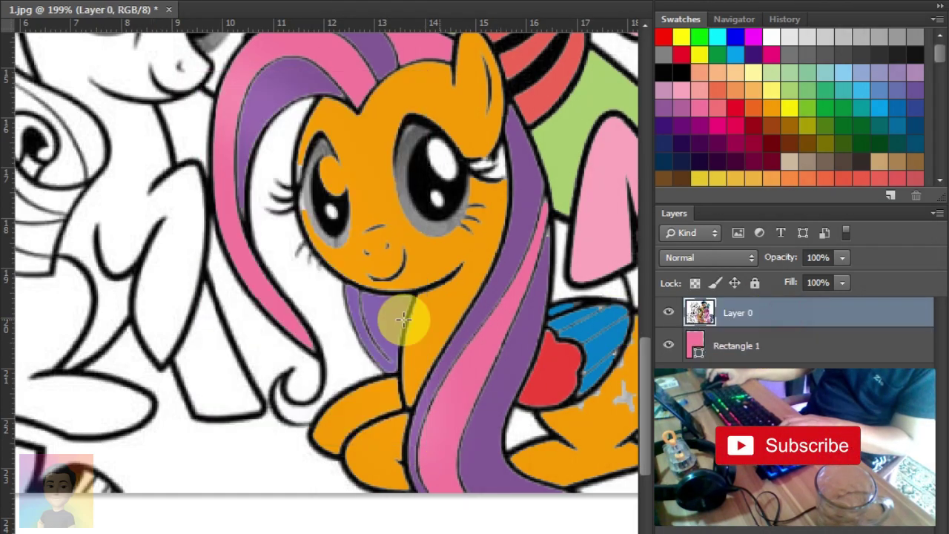
{"action": "left_click", "coordinate": [743, 342], "text": "shift"}
{"action": "key", "text": "ctrl+e"}
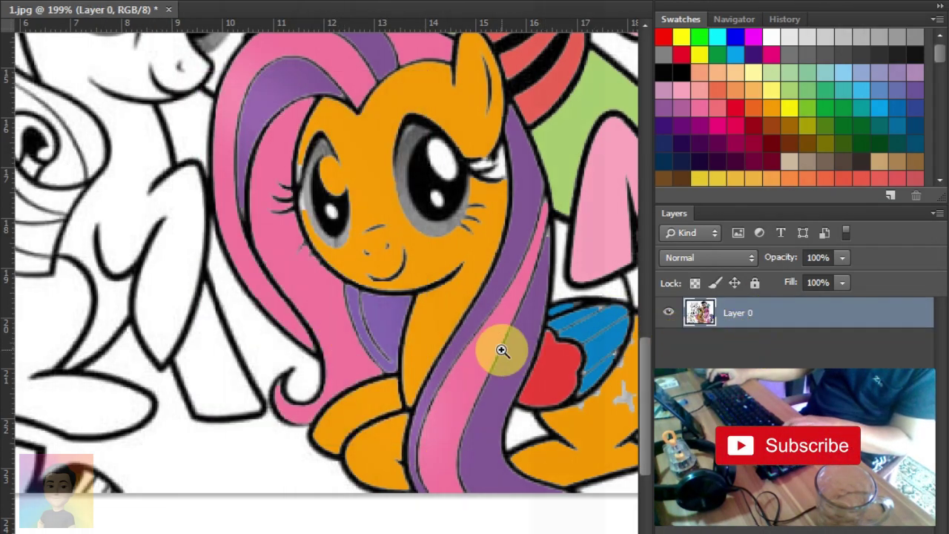
- Fill the gap beside the orange pony's eye with sampled orange, merged into Layer 0
{"action": "left_click_drag", "start_coordinate": [507, 200], "coordinate": [540, 236]}
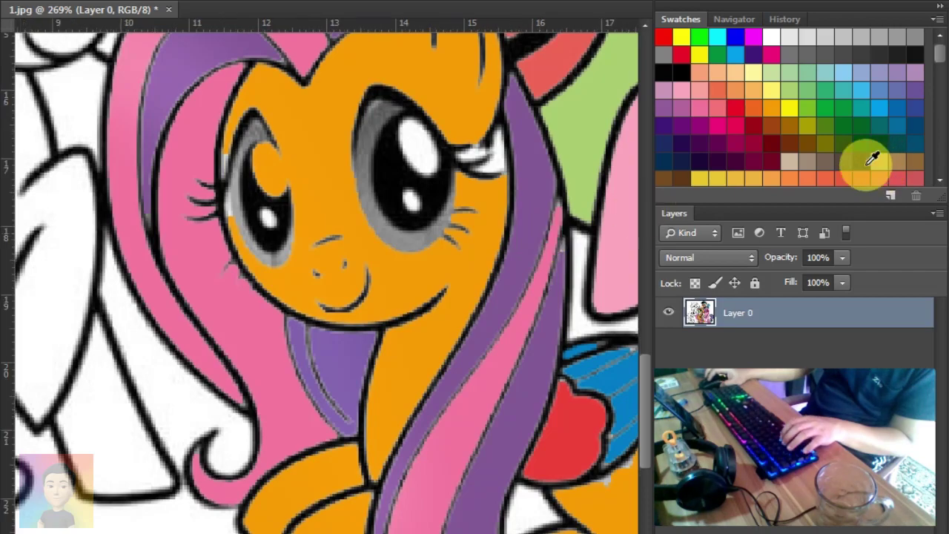
{"action": "left_click_drag", "start_coordinate": [321, 309], "coordinate": [275, 197]}
{"action": "left_click", "coordinate": [356, 137]}
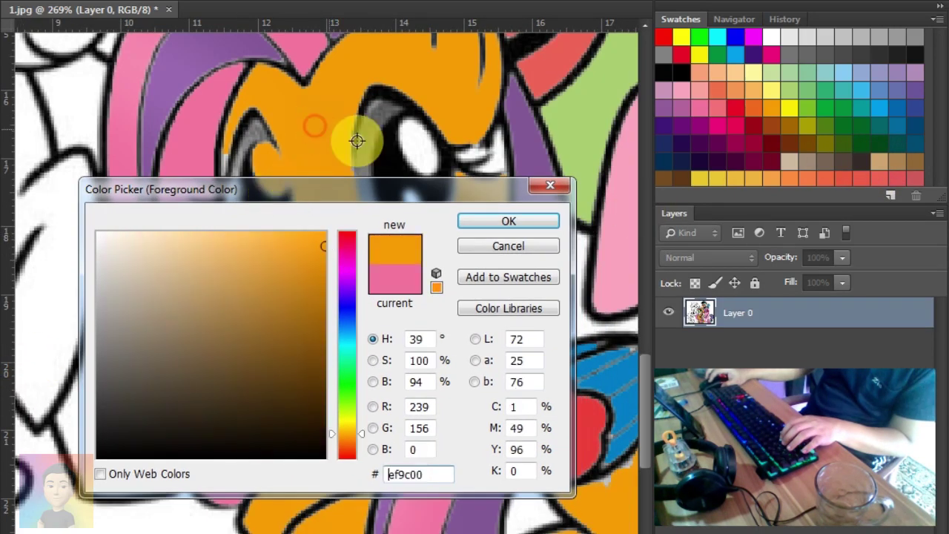
{"action": "key", "text": "Return"}
{"action": "key", "text": "u"}
{"action": "left_click_drag", "start_coordinate": [421, 96], "coordinate": [522, 211]}
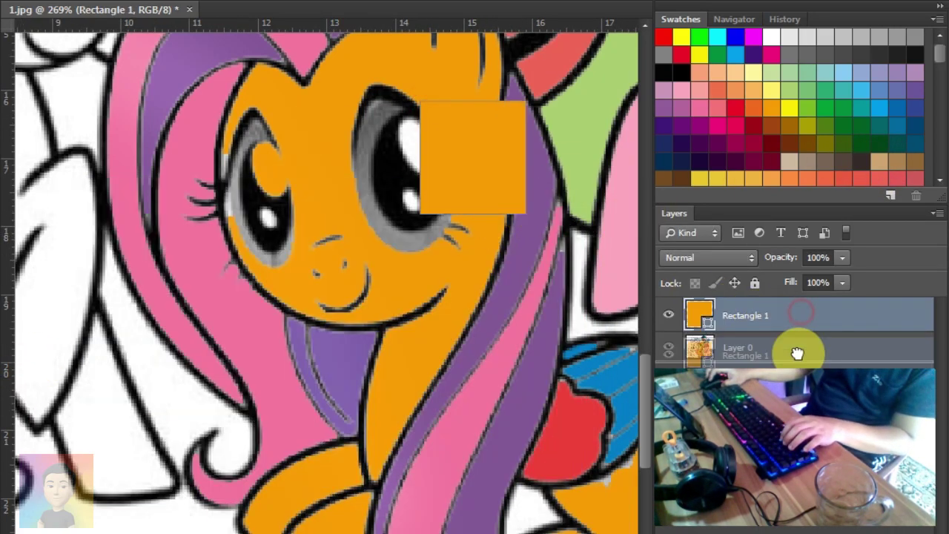
{"action": "left_click_drag", "start_coordinate": [794, 349], "coordinate": [785, 304]}
{"action": "left_click_drag", "start_coordinate": [502, 163], "coordinate": [462, 150]}
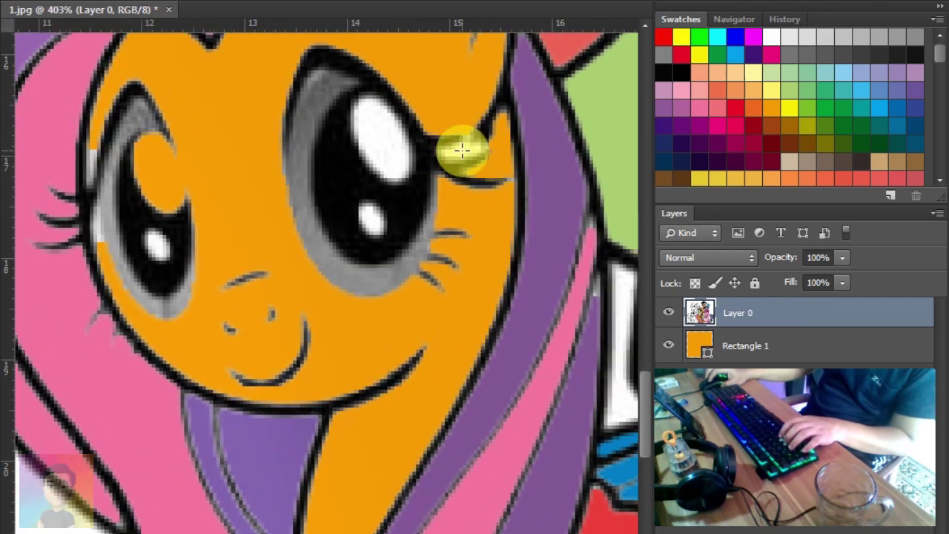
{"action": "left_click", "coordinate": [742, 341], "text": "shift"}
{"action": "key", "text": "ctrl+e"}
- Colour the green pony's legs with sampled green placed beneath the line art and merged
{"action": "left_click_drag", "start_coordinate": [440, 318], "coordinate": [401, 273]}
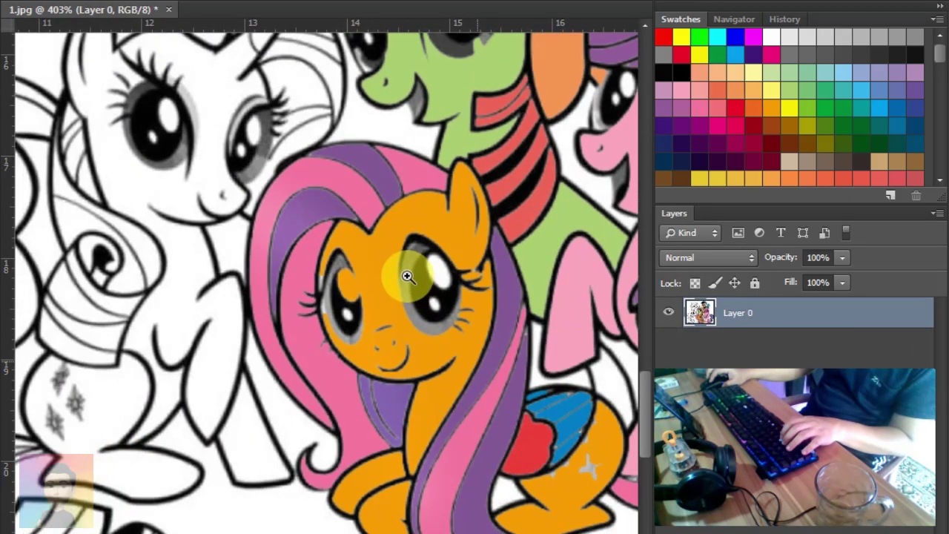
{"action": "left_click_drag", "start_coordinate": [445, 307], "coordinate": [318, 270]}
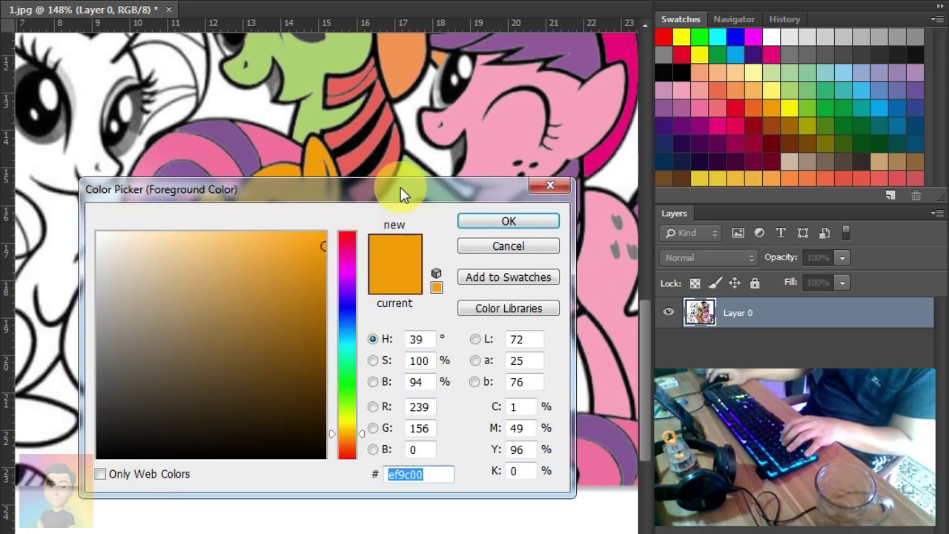
{"action": "left_click", "coordinate": [402, 190]}
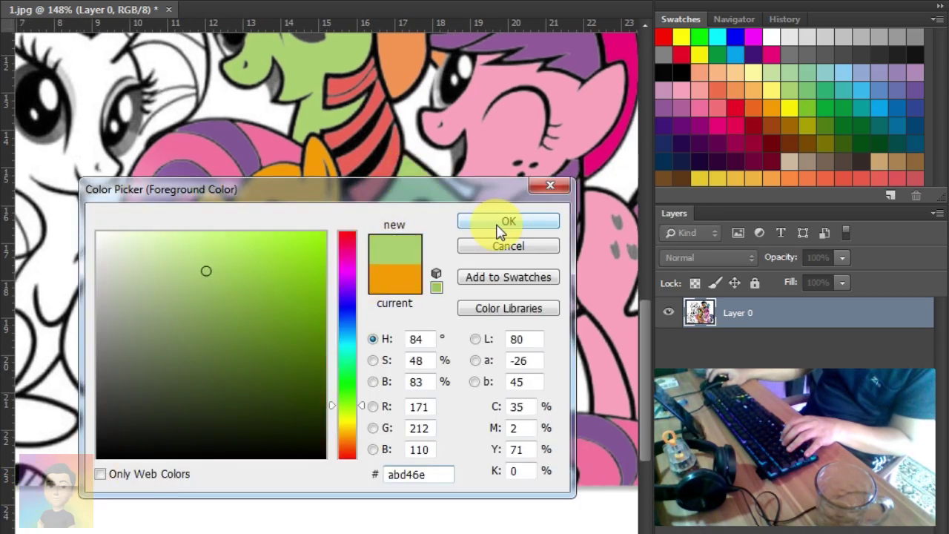
{"action": "left_click", "coordinate": [497, 221]}
{"action": "left_click_drag", "start_coordinate": [374, 265], "coordinate": [509, 405]}
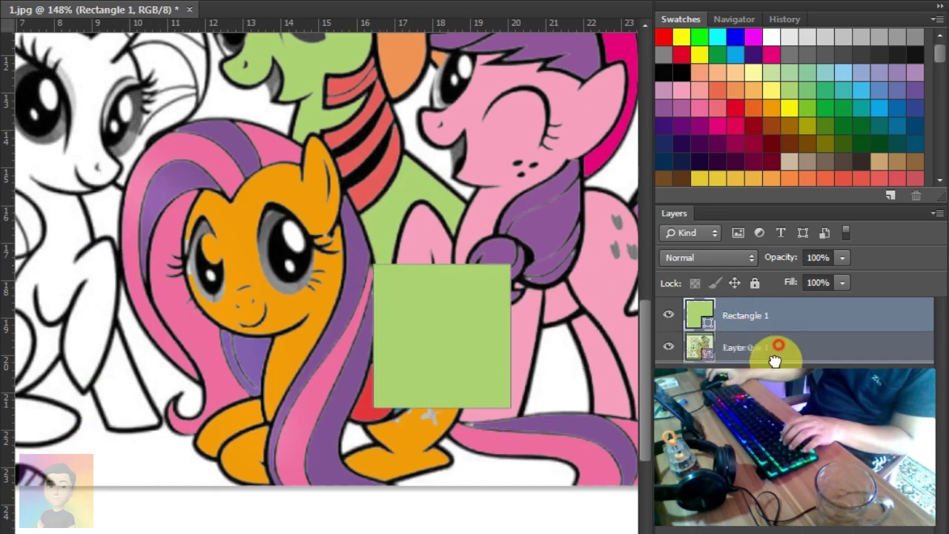
{"action": "left_click_drag", "start_coordinate": [775, 355], "coordinate": [771, 308]}
{"action": "left_click", "coordinate": [816, 346]}
{"action": "key", "text": "Delete"}
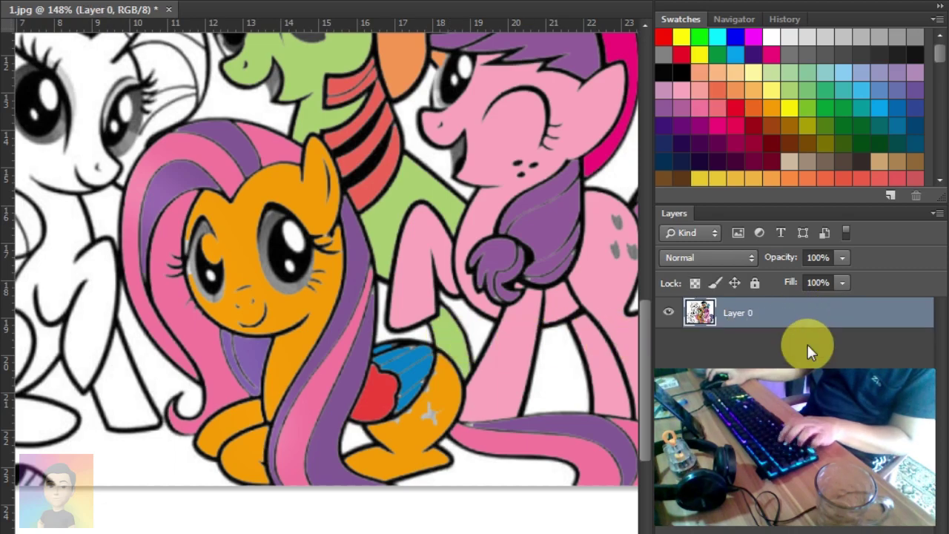
{"action": "left_click_drag", "start_coordinate": [377, 351], "coordinate": [357, 353]}
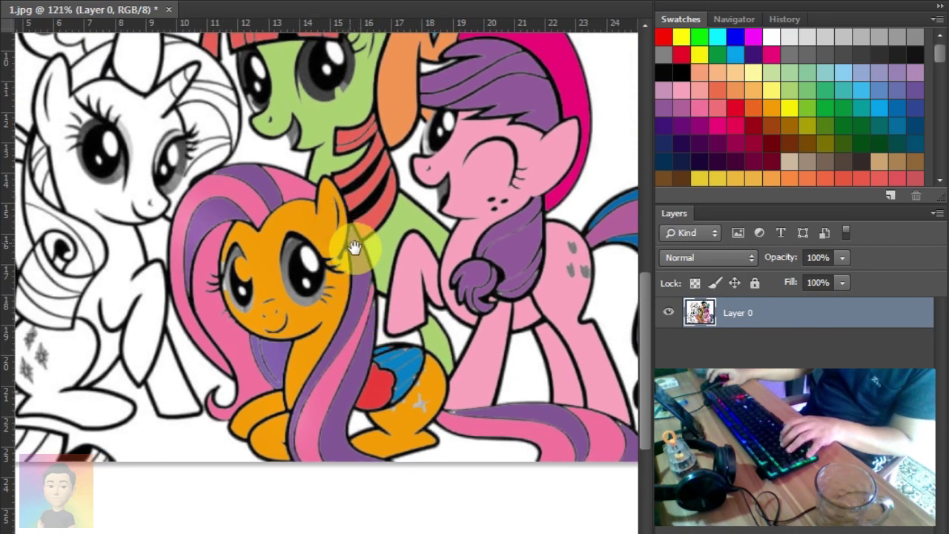
- Put a purple block under Layer 0, reveal it through the unicorn's upper body and hindquarters, and merge
{"action": "left_click_drag", "start_coordinate": [356, 252], "coordinate": [415, 274]}
{"action": "mouse_move", "coordinate": [393, 391]}
{"action": "left_mouse_down"}
{"action": "mouse_move", "coordinate": [424, 306]}
{"action": "mouse_move", "coordinate": [437, 323]}
{"action": "left_mouse_up"}
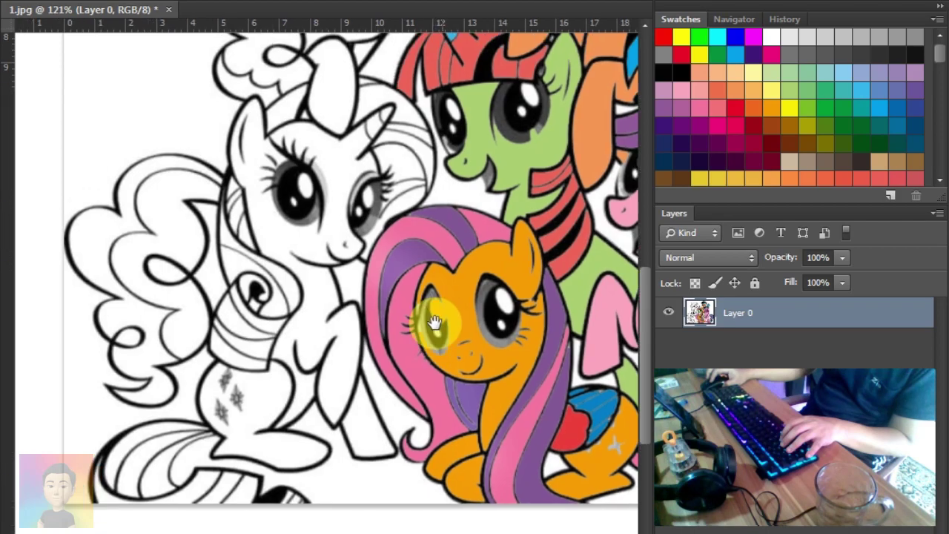
{"action": "left_click", "coordinate": [682, 106]}
{"action": "left_click", "coordinate": [58, 58]}
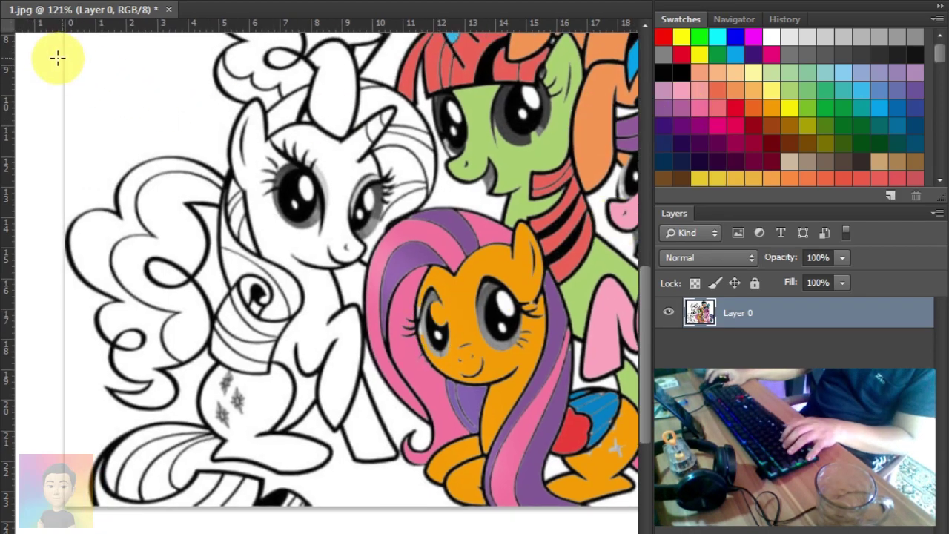
{"action": "left_click_drag", "start_coordinate": [65, 55], "coordinate": [455, 507]}
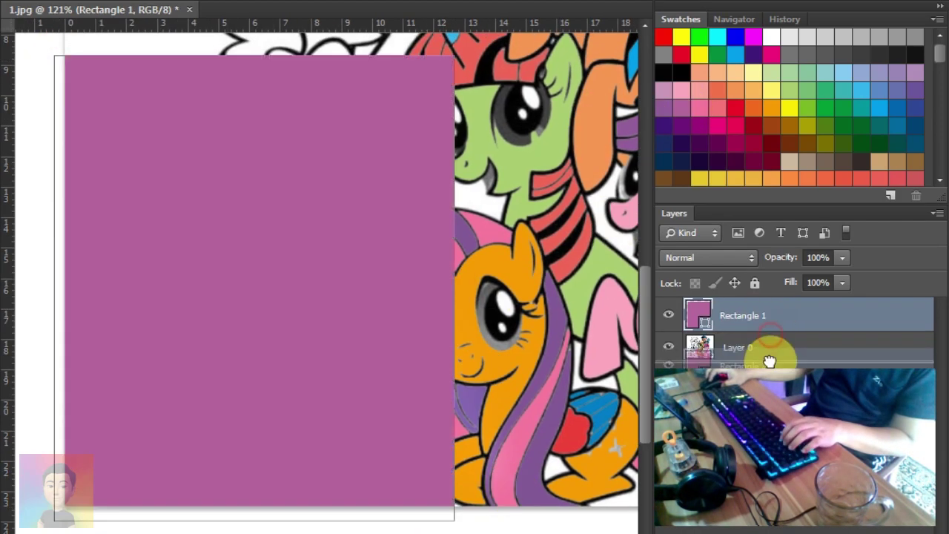
{"action": "left_click_drag", "start_coordinate": [767, 361], "coordinate": [770, 317]}
{"action": "left_click", "coordinate": [305, 331]}
{"action": "left_click", "coordinate": [275, 377]}
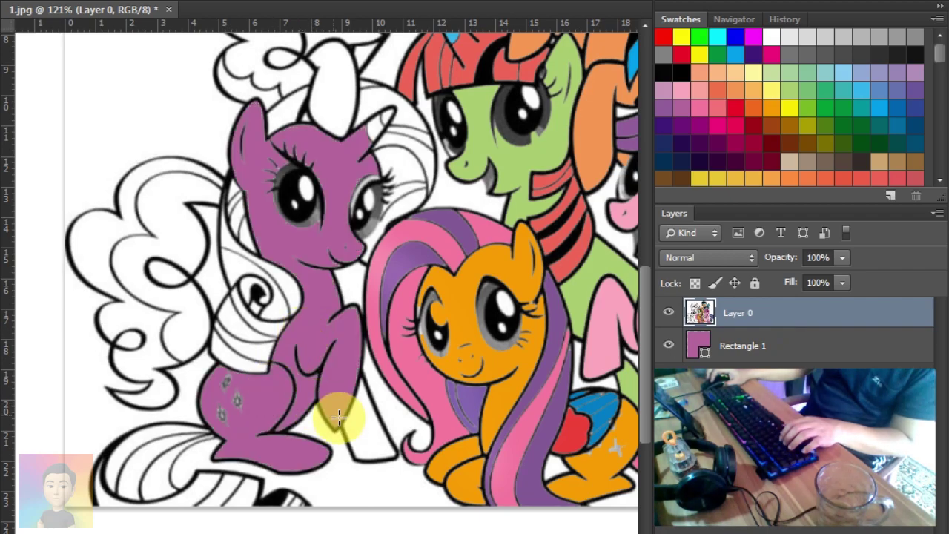
{"action": "left_click", "coordinate": [730, 339], "text": "shift"}
{"action": "key", "text": "ctrl+e"}
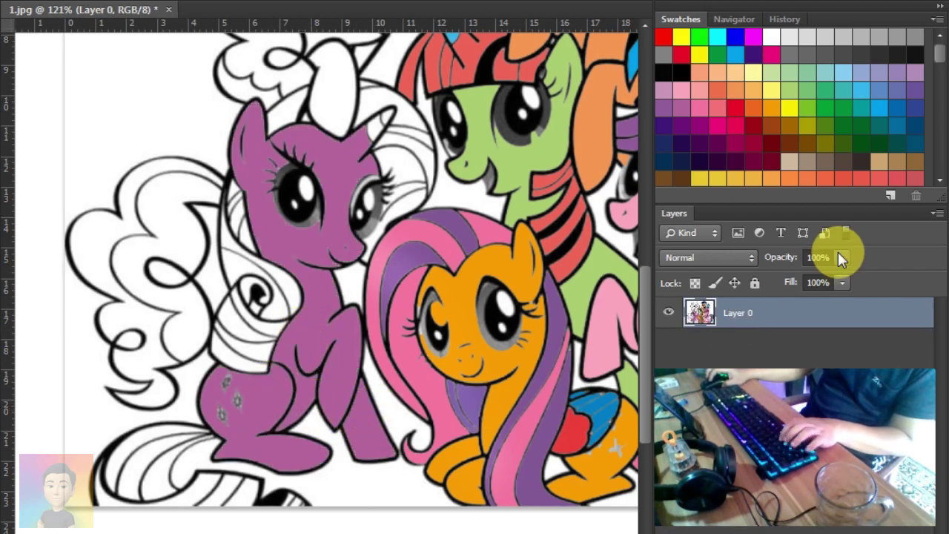
{"action": "left_click_drag", "start_coordinate": [939, 58], "coordinate": [942, 96]}
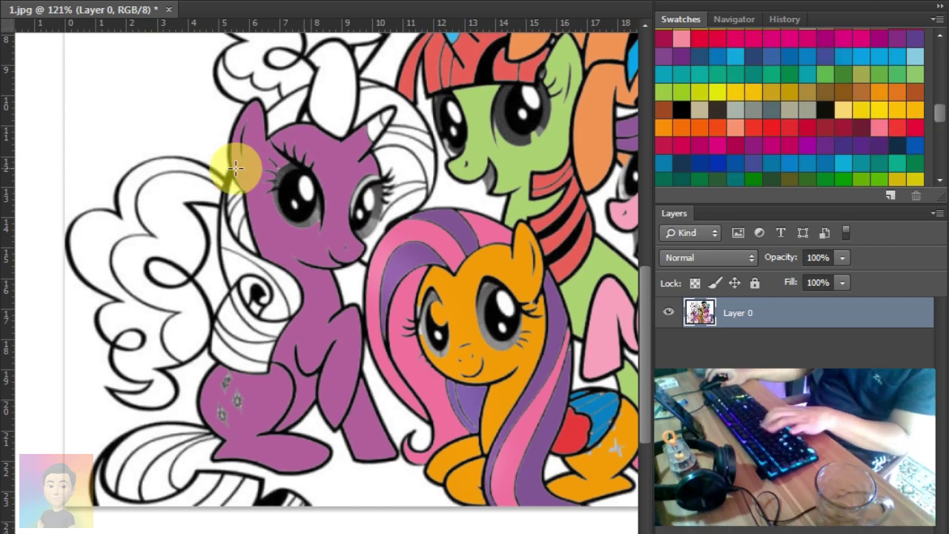
- Place a blue block beneath the line art over the unicorn and pan to its tail
{"action": "scroll", "coordinate": [200, 237], "scroll_direction": "down", "scroll_amount": 1}
{"action": "scroll", "coordinate": [165, 78], "scroll_direction": "up", "scroll_amount": 2}
{"action": "mouse_move", "coordinate": [158, 59]}
{"action": "left_mouse_down"}
{"action": "mouse_move", "coordinate": [497, 349]}
{"action": "mouse_move", "coordinate": [498, 429]}
{"action": "left_mouse_up"}
{"action": "left_click_drag", "start_coordinate": [814, 349], "coordinate": [741, 307]}
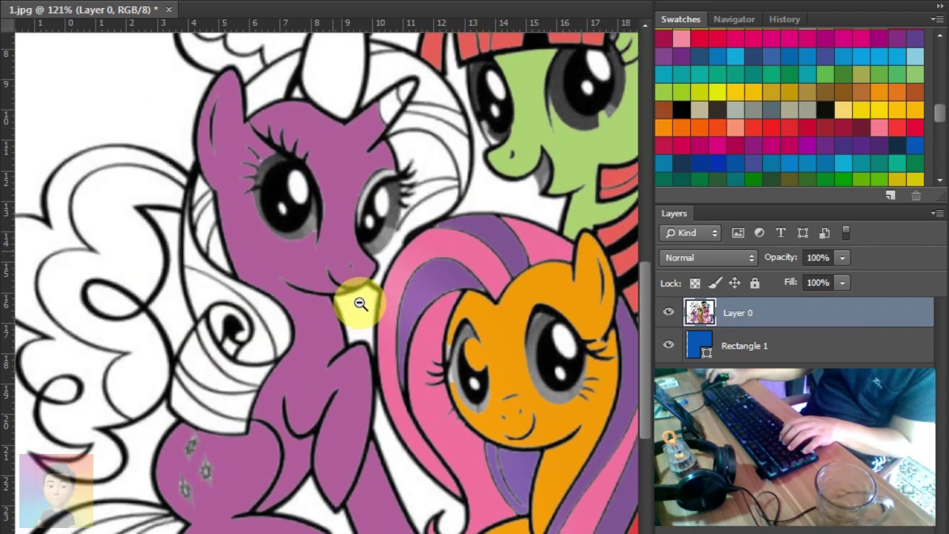
{"action": "scroll", "coordinate": [347, 286], "scroll_direction": "up", "scroll_amount": 2}
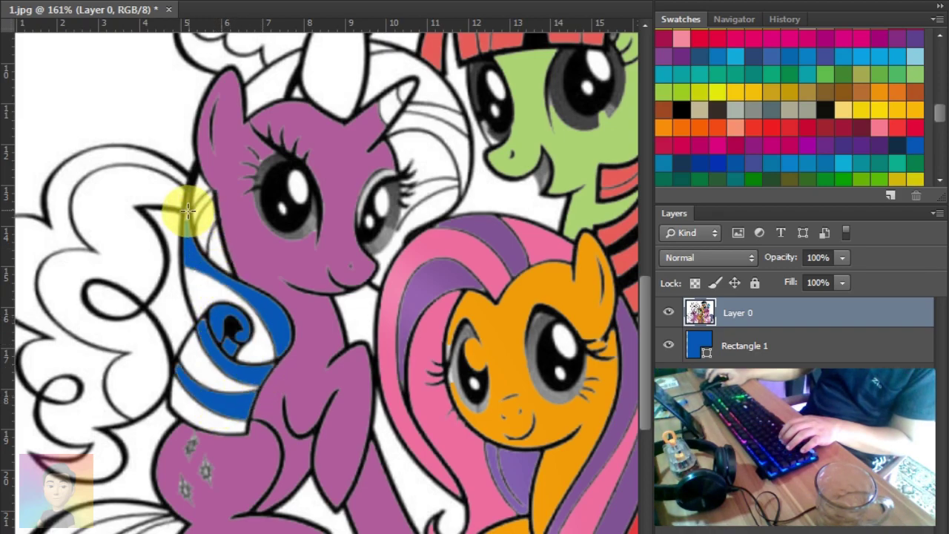
{"action": "scroll", "coordinate": [187, 211], "scroll_direction": "up", "scroll_amount": 5}
{"action": "scroll", "coordinate": [225, 258], "scroll_direction": "up", "scroll_amount": 5}
{"action": "scroll", "coordinate": [212, 254], "scroll_direction": "down", "scroll_amount": 5}
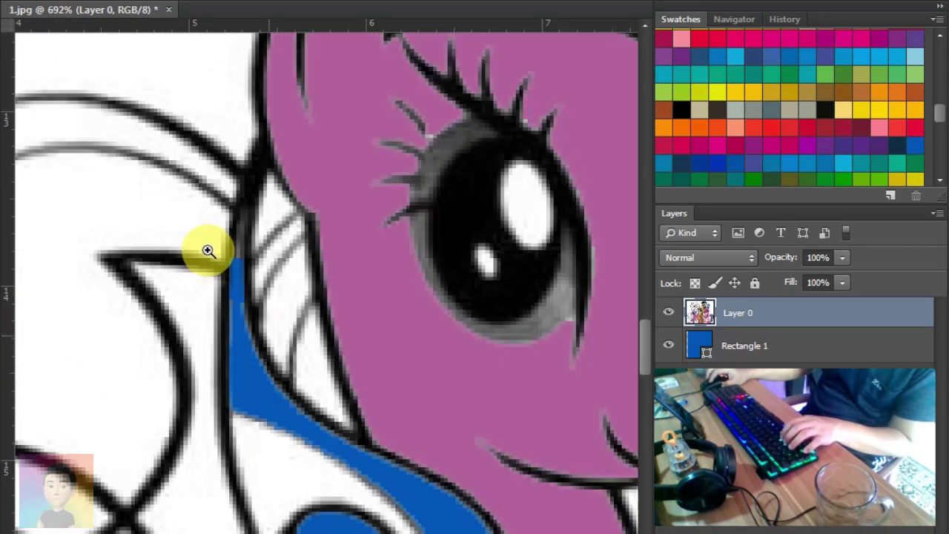
{"action": "scroll", "coordinate": [208, 250], "scroll_direction": "down", "scroll_amount": 1}
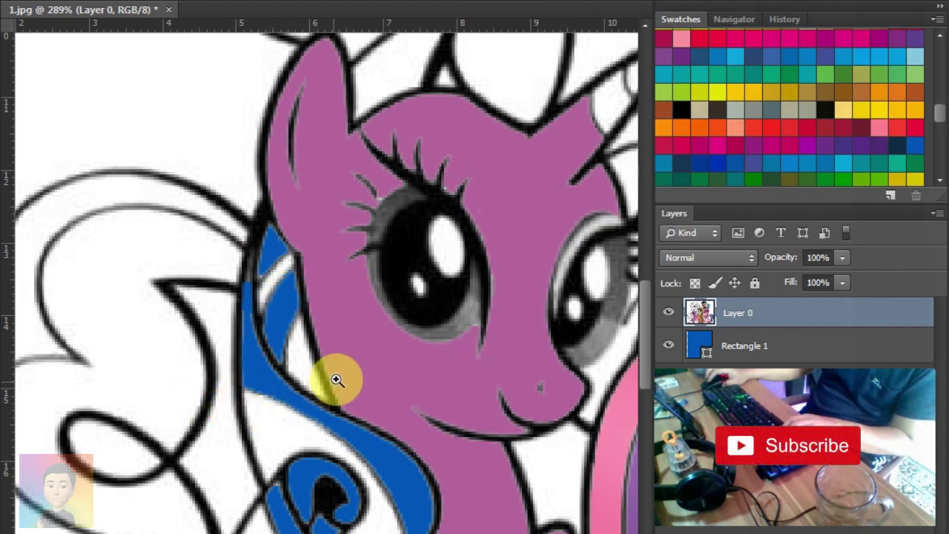
{"action": "scroll", "coordinate": [333, 377], "scroll_direction": "down", "scroll_amount": 3}
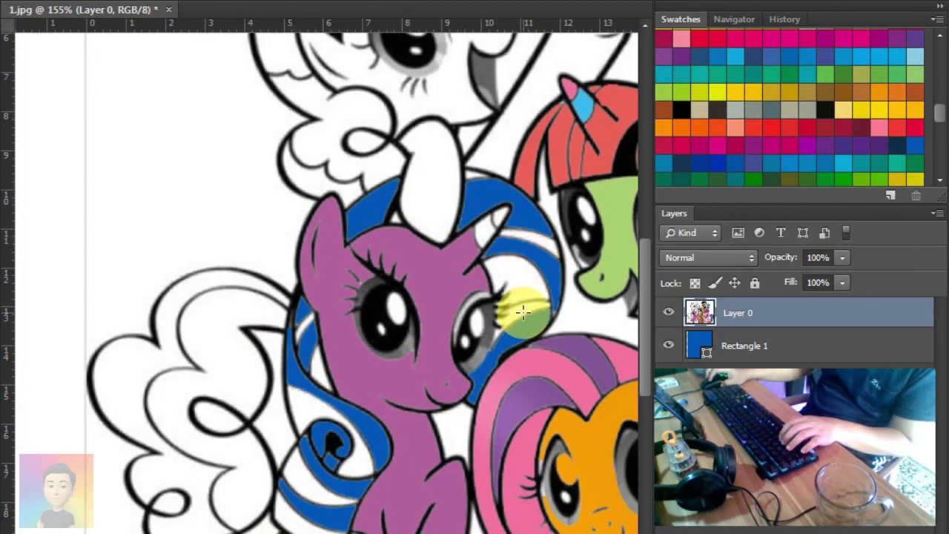
{"action": "scroll", "coordinate": [507, 327], "scroll_direction": "up", "scroll_amount": 3}
{"action": "scroll", "coordinate": [501, 320], "scroll_direction": "up", "scroll_amount": 2}
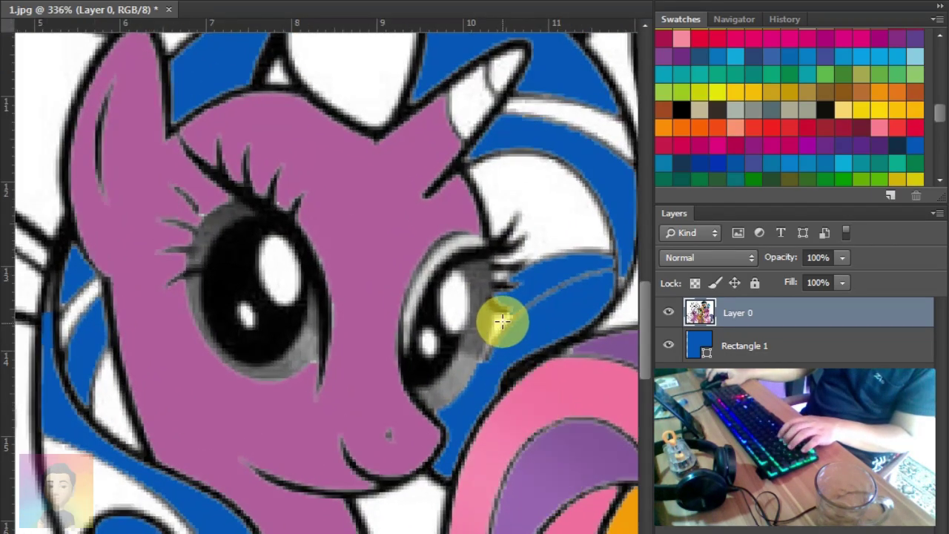
{"action": "scroll", "coordinate": [444, 319], "scroll_direction": "down", "scroll_amount": 4}
{"action": "scroll", "coordinate": [393, 280], "scroll_direction": "down", "scroll_amount": 2}
{"action": "left_click_drag", "start_coordinate": [403, 286], "coordinate": [158, 450]}
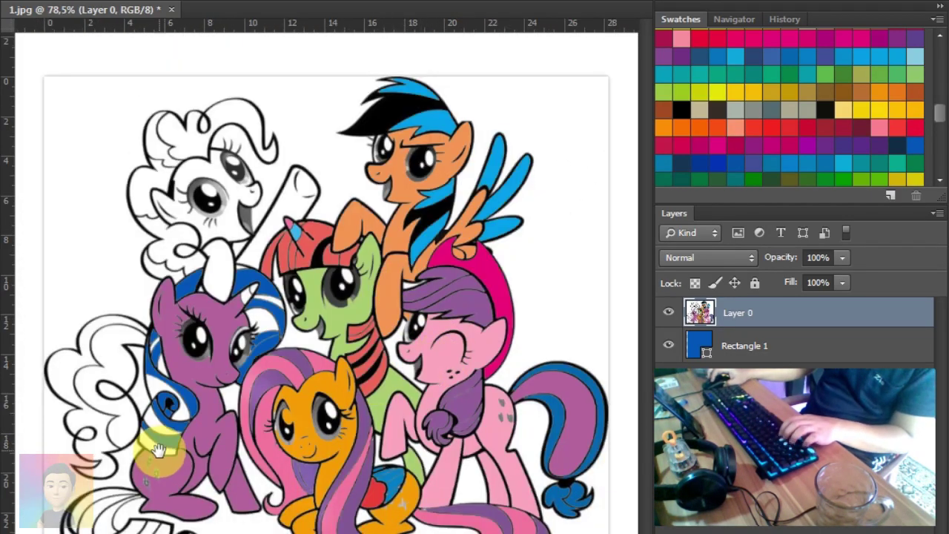
{"action": "scroll", "coordinate": [134, 469], "scroll_direction": "up", "scroll_amount": 3}
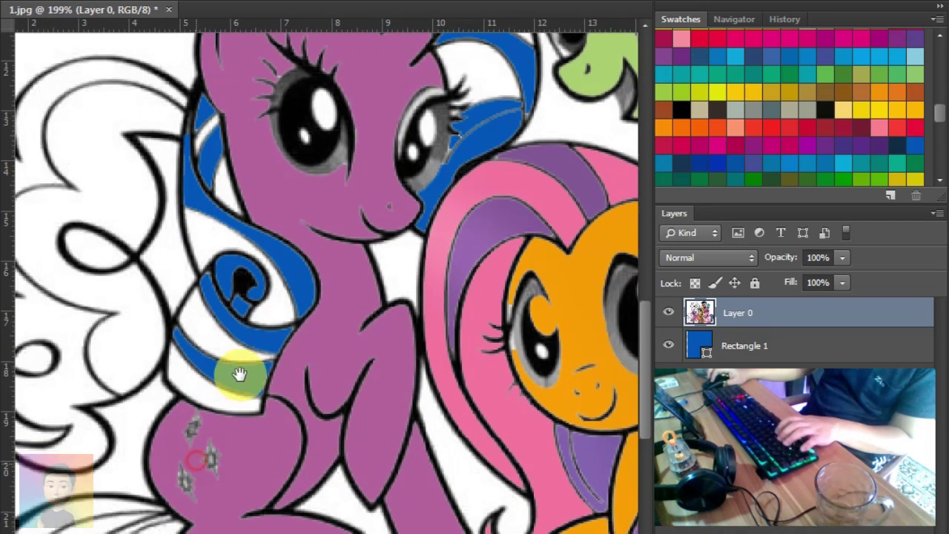
{"action": "left_click_drag", "start_coordinate": [237, 371], "coordinate": [274, 296]}
- Replace it with a widened blue rectangle under the line art and erase a tail stripe to blue
{"action": "key", "text": "Delete"}
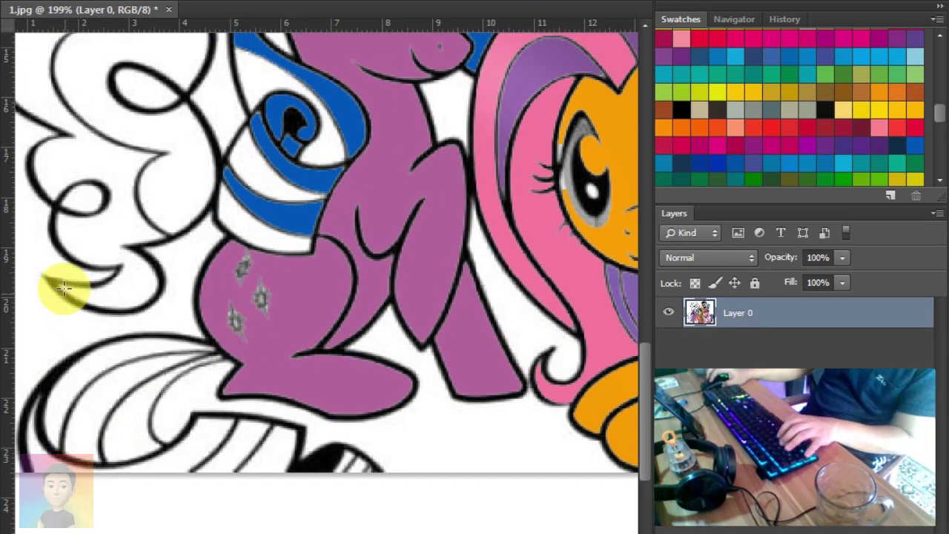
{"action": "mouse_move", "coordinate": [362, 230]}
{"action": "left_mouse_down"}
{"action": "mouse_move", "coordinate": [166, 501]}
{"action": "mouse_move", "coordinate": [15, 510]}
{"action": "left_mouse_up"}
{"action": "key", "text": "ctrl+t"}
{"action": "left_click_drag", "start_coordinate": [366, 371], "coordinate": [418, 376]}
{"action": "key", "text": "Return"}
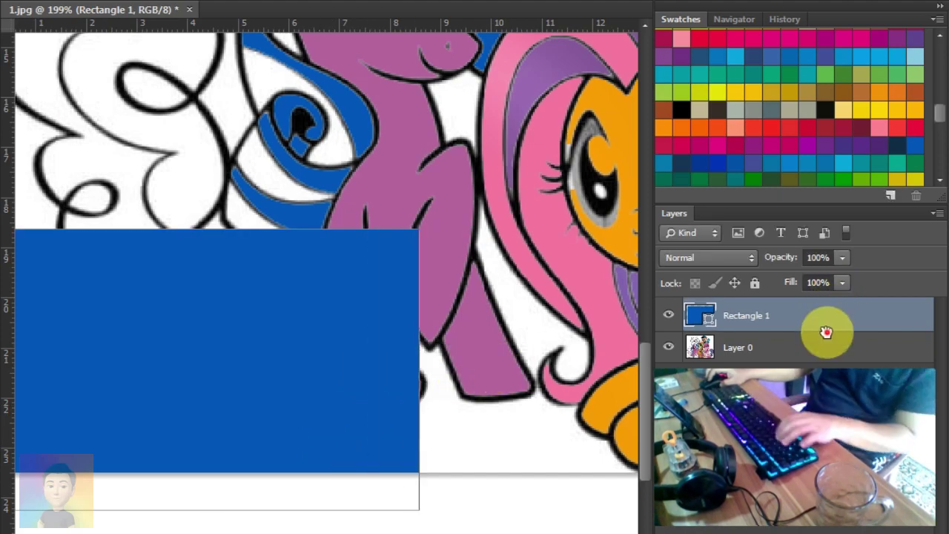
{"action": "left_click_drag", "start_coordinate": [826, 347], "coordinate": [798, 318]}
{"action": "left_click", "coordinate": [137, 393]}
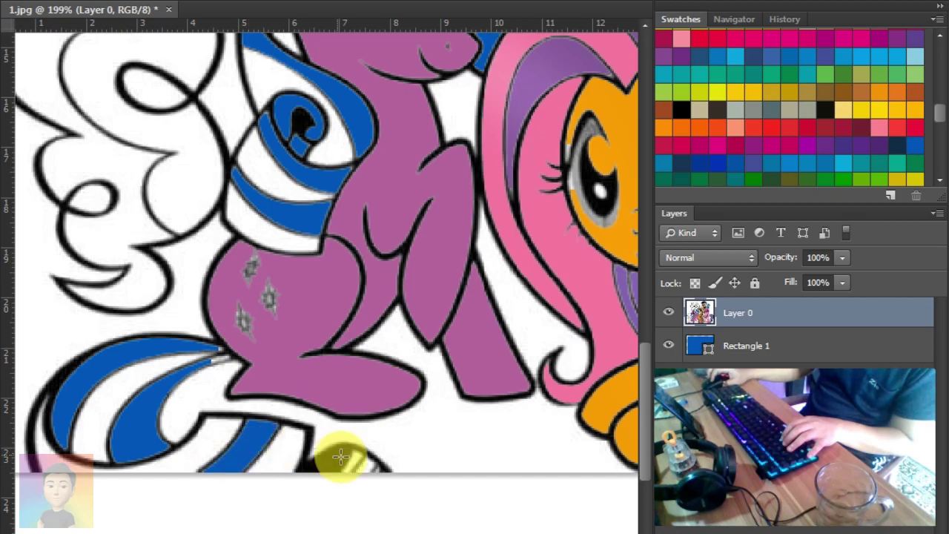
- Redo a blue rectangle over the tail edge beneath the line art, then delete that layer
{"action": "left_click", "coordinate": [704, 347]}
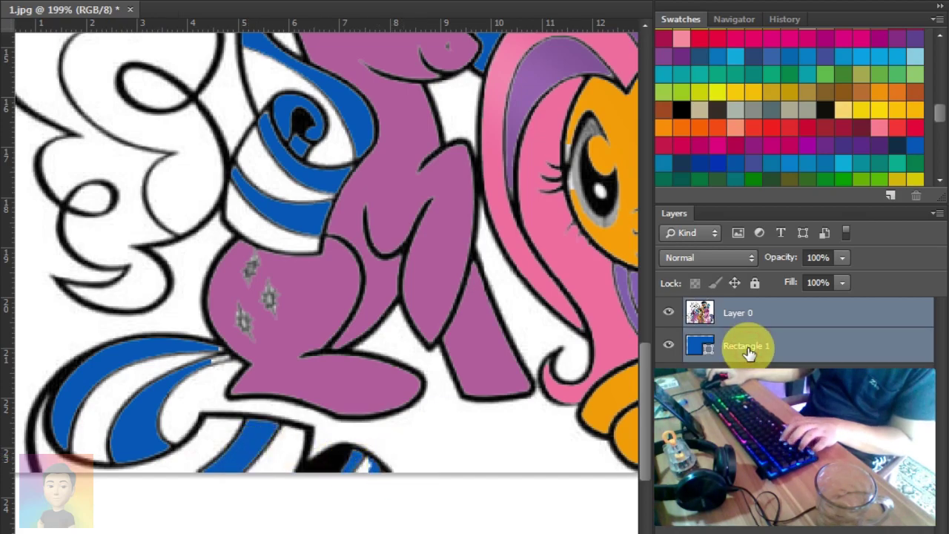
{"action": "key", "text": "Delete"}
{"action": "left_click", "coordinate": [207, 359]}
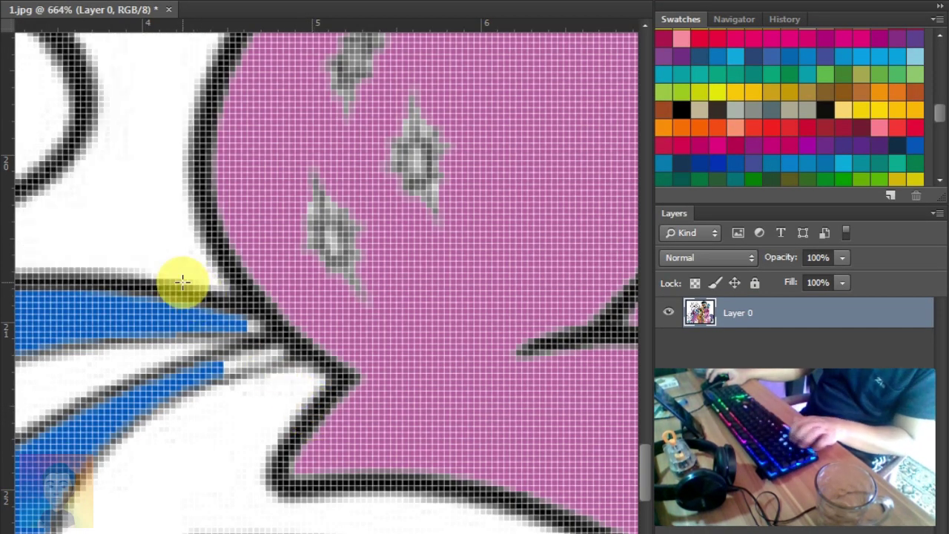
{"action": "left_click_drag", "start_coordinate": [163, 258], "coordinate": [341, 388]}
{"action": "left_click_drag", "start_coordinate": [741, 313], "coordinate": [767, 341]}
{"action": "left_click", "coordinate": [741, 313]}
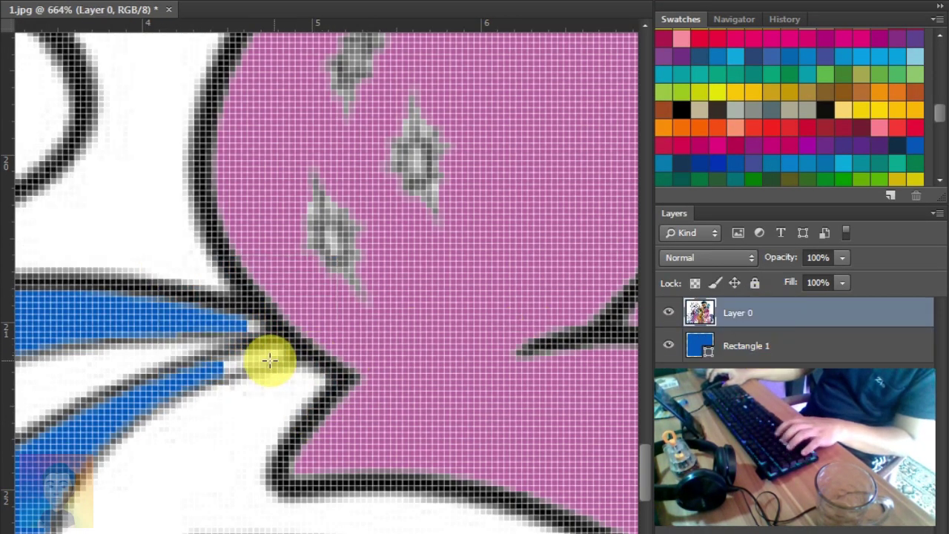
{"action": "left_click", "coordinate": [720, 343]}
{"action": "key", "text": "Delete"}
- Draw a new pink rectangle covering the lower tail
{"action": "scroll", "coordinate": [317, 307], "scroll_direction": "down", "scroll_amount": 5}
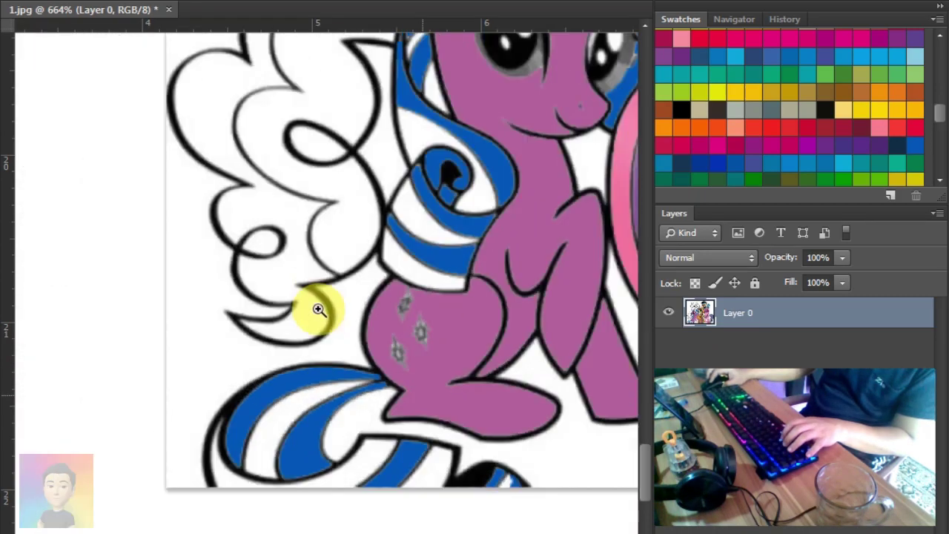
{"action": "scroll", "coordinate": [401, 386], "scroll_direction": "down", "scroll_amount": 1}
{"action": "mouse_move", "coordinate": [400, 386]}
{"action": "left_mouse_down"}
{"action": "mouse_move", "coordinate": [318, 313]}
{"action": "mouse_move", "coordinate": [271, 338]}
{"action": "left_mouse_up"}
{"action": "scroll", "coordinate": [302, 375], "scroll_direction": "up", "scroll_amount": 2}
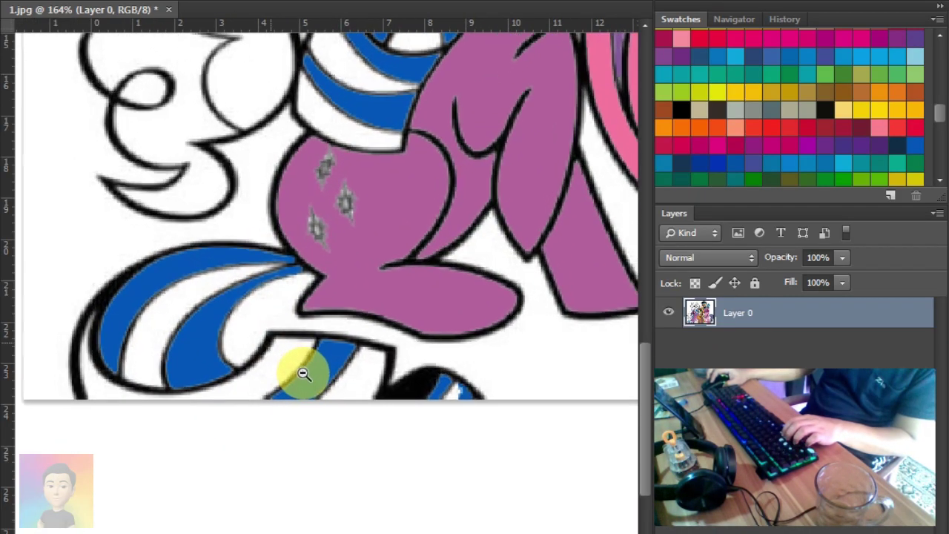
{"action": "left_click_drag", "start_coordinate": [938, 115], "coordinate": [940, 43]}
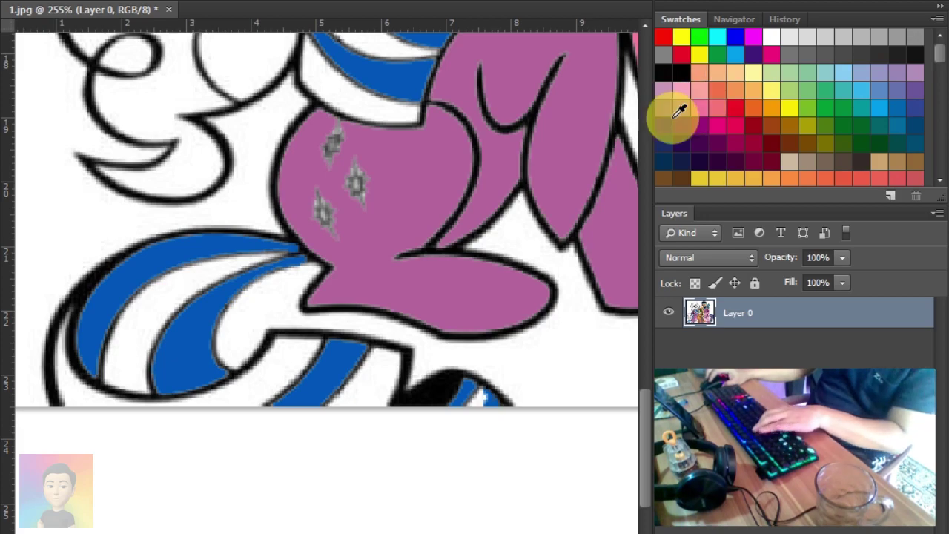
{"action": "left_click_drag", "start_coordinate": [30, 149], "coordinate": [536, 443]}
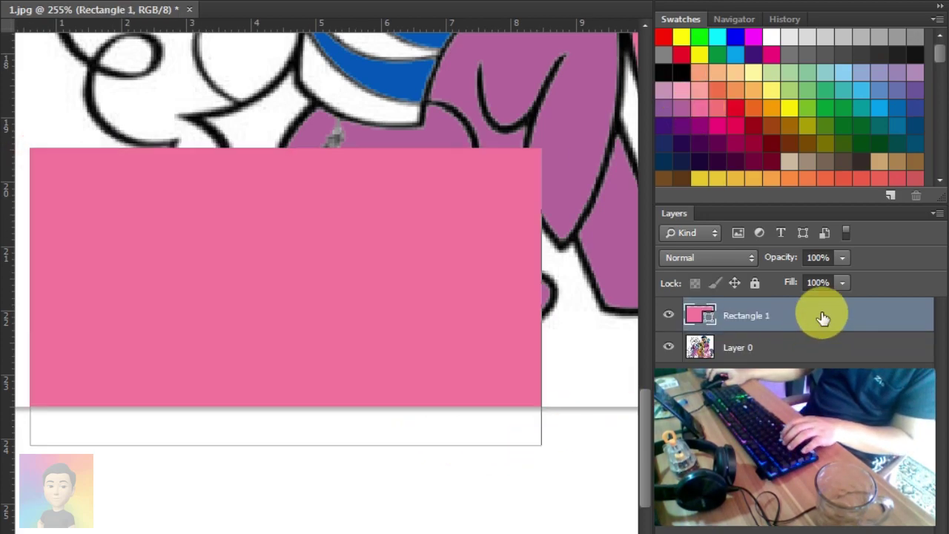
- Send the pink rectangle beneath Layer 0 and erase the white tail stripes to reveal pink
{"action": "key", "text": "ctrl+bracketleft"}
{"action": "left_click", "coordinate": [682, 315]}
{"action": "left_click", "coordinate": [482, 398]}
{"action": "mouse_move", "coordinate": [389, 367]}
{"action": "left_mouse_down"}
{"action": "mouse_move", "coordinate": [337, 384]}
{"action": "mouse_move", "coordinate": [127, 360]}
{"action": "mouse_move", "coordinate": [57, 322]}
{"action": "left_mouse_up"}
- Try merging the pink rectangle into Layer 0, undo it, and keep the line art on top
{"action": "scroll", "coordinate": [57, 321], "scroll_direction": "up", "scroll_amount": 5}
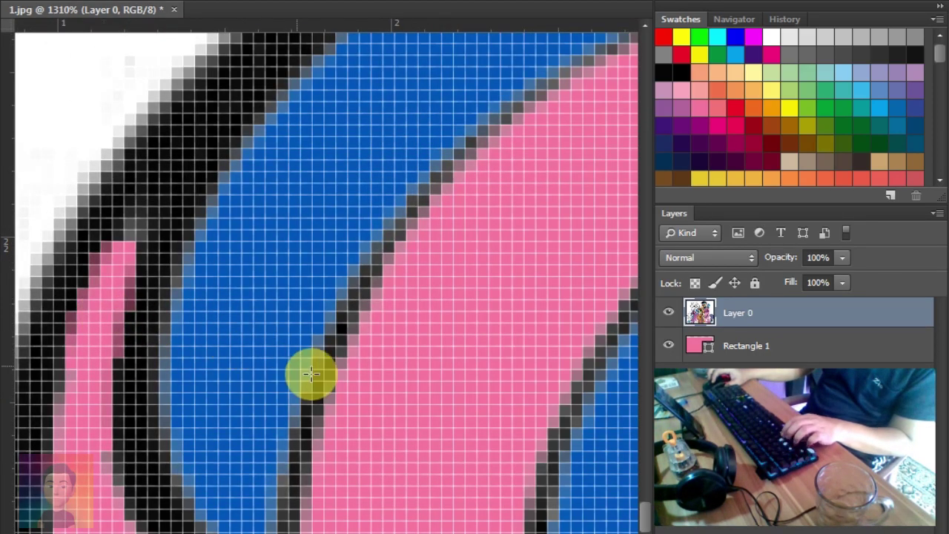
{"action": "scroll", "coordinate": [244, 338], "scroll_direction": "down", "scroll_amount": 5}
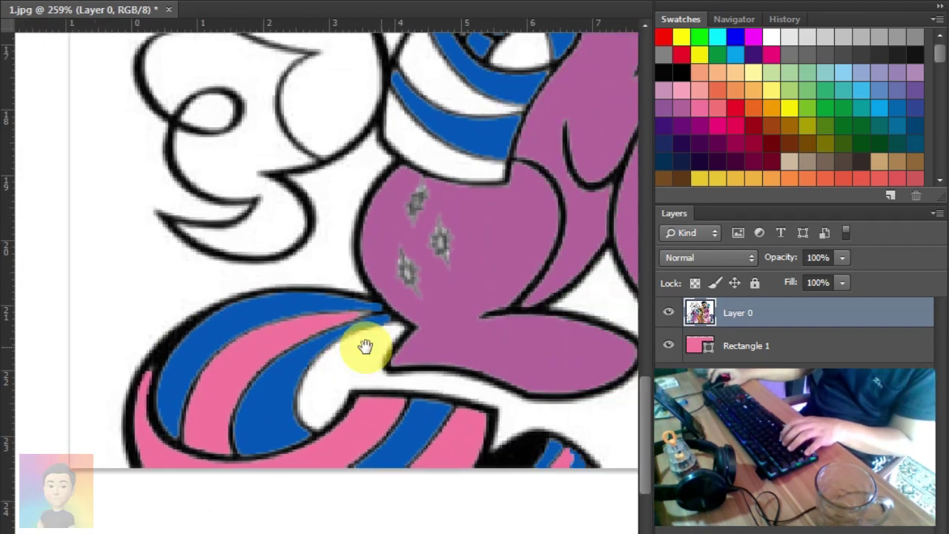
{"action": "left_click_drag", "start_coordinate": [365, 346], "coordinate": [282, 345]}
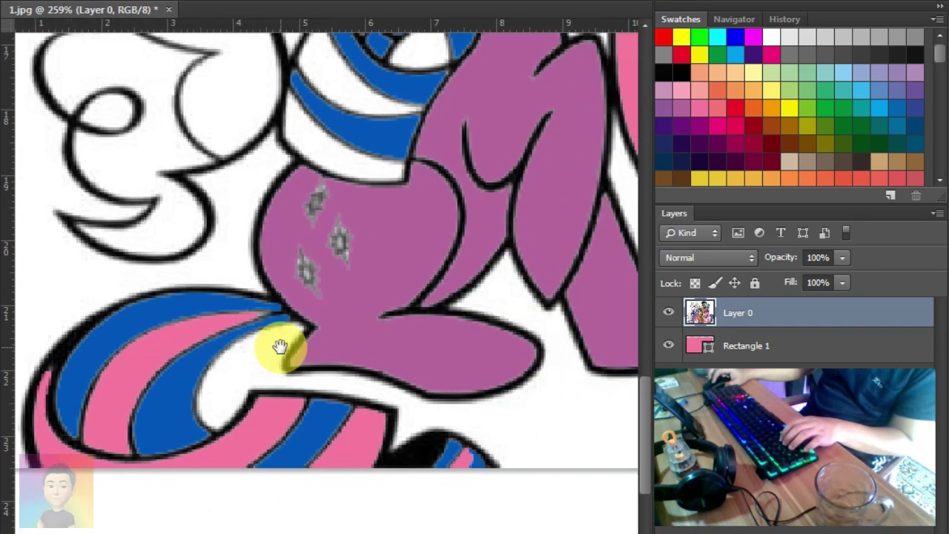
{"action": "scroll", "coordinate": [330, 361], "scroll_direction": "down", "scroll_amount": 3}
{"action": "left_click_drag", "start_coordinate": [409, 217], "coordinate": [373, 308]}
{"action": "left_click_drag", "start_coordinate": [419, 167], "coordinate": [368, 334]}
{"action": "left_click", "coordinate": [758, 350], "text": "shift"}
{"action": "key", "text": "ctrl+e"}
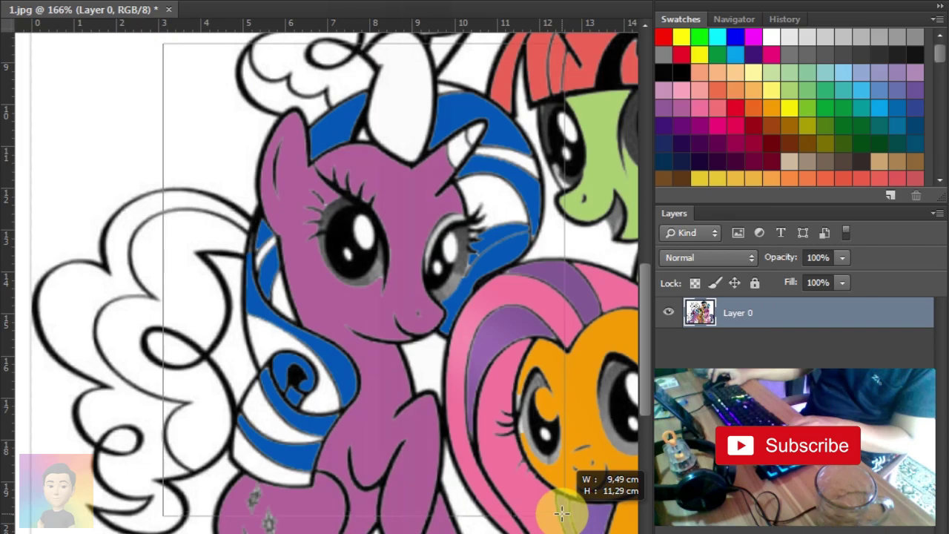
{"action": "key", "text": "ctrl+z"}
{"action": "left_click_drag", "start_coordinate": [756, 345], "coordinate": [778, 311]}
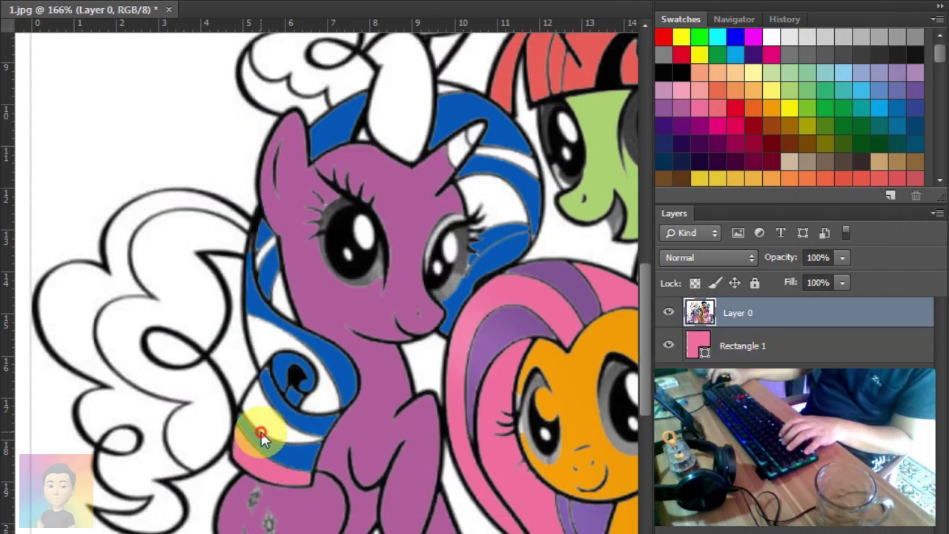
- Scroll and pan toward the top of the purple pony's mane
{"action": "scroll", "coordinate": [264, 250], "scroll_direction": "up", "scroll_amount": 3}
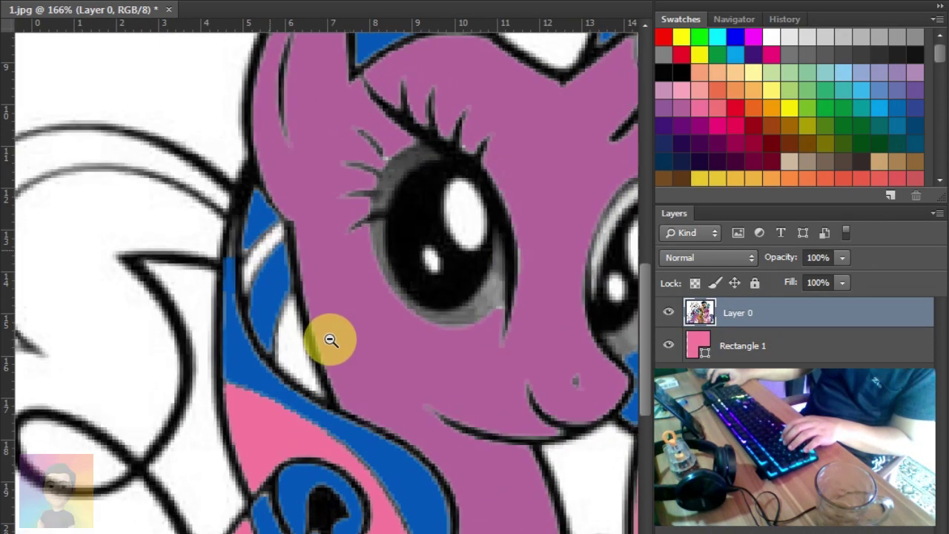
{"action": "scroll", "coordinate": [400, 396], "scroll_direction": "down", "scroll_amount": 3}
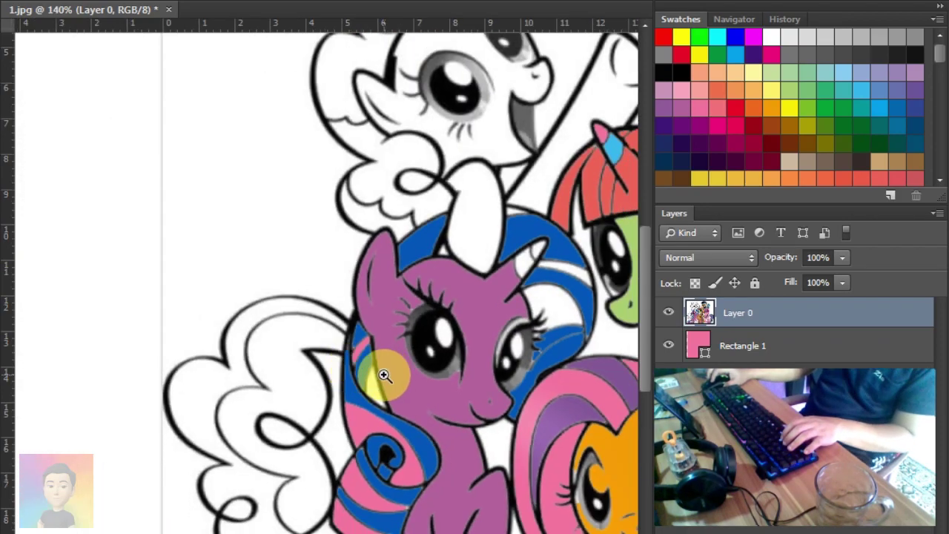
{"action": "scroll", "coordinate": [385, 389], "scroll_direction": "down", "scroll_amount": 2}
{"action": "scroll", "coordinate": [371, 387], "scroll_direction": "down", "scroll_amount": 1}
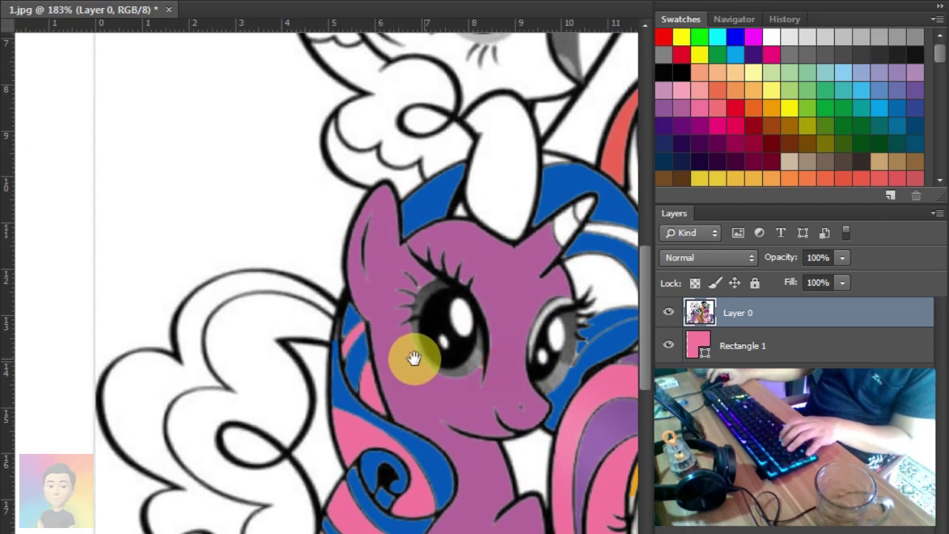
{"action": "scroll", "coordinate": [412, 364], "scroll_direction": "right", "scroll_amount": 2}
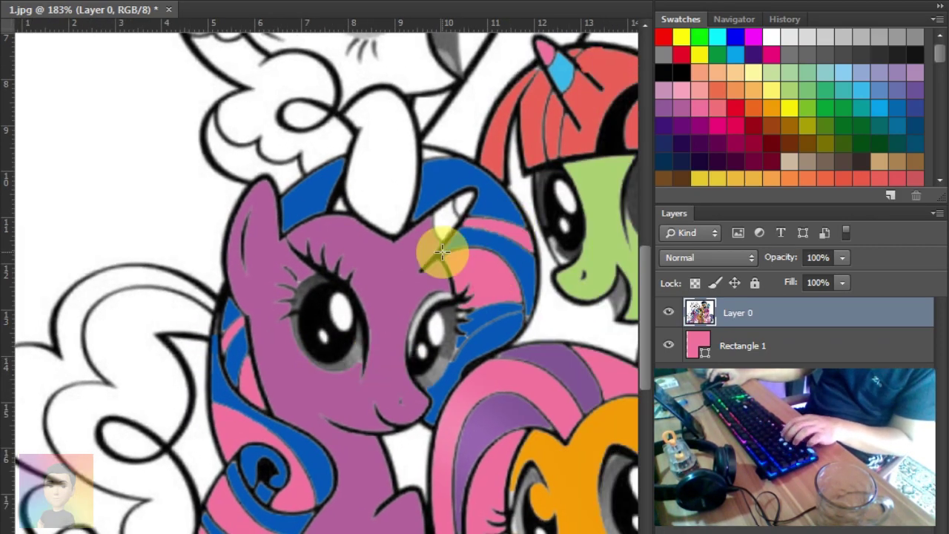
{"action": "scroll", "coordinate": [349, 245], "scroll_direction": "up", "scroll_amount": 5}
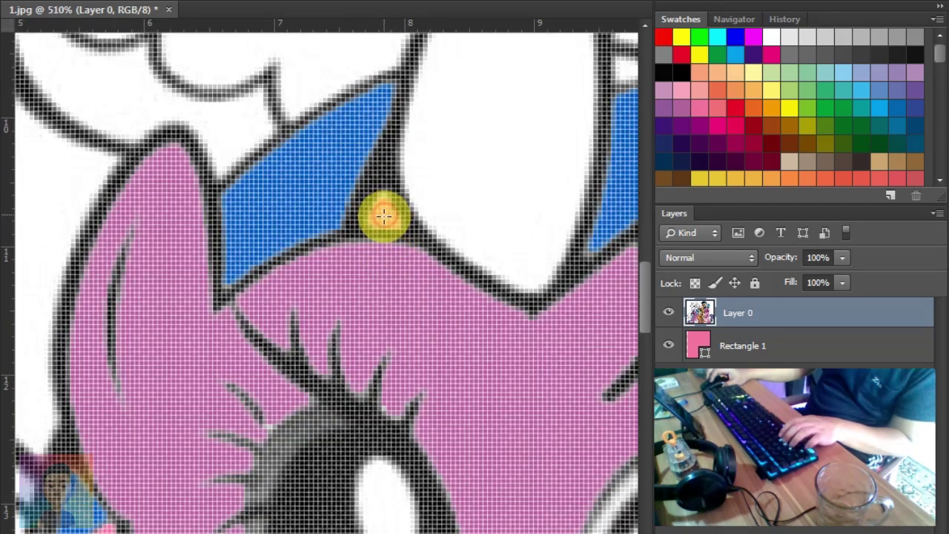
{"action": "scroll", "coordinate": [383, 214], "scroll_direction": "down", "scroll_amount": 5}
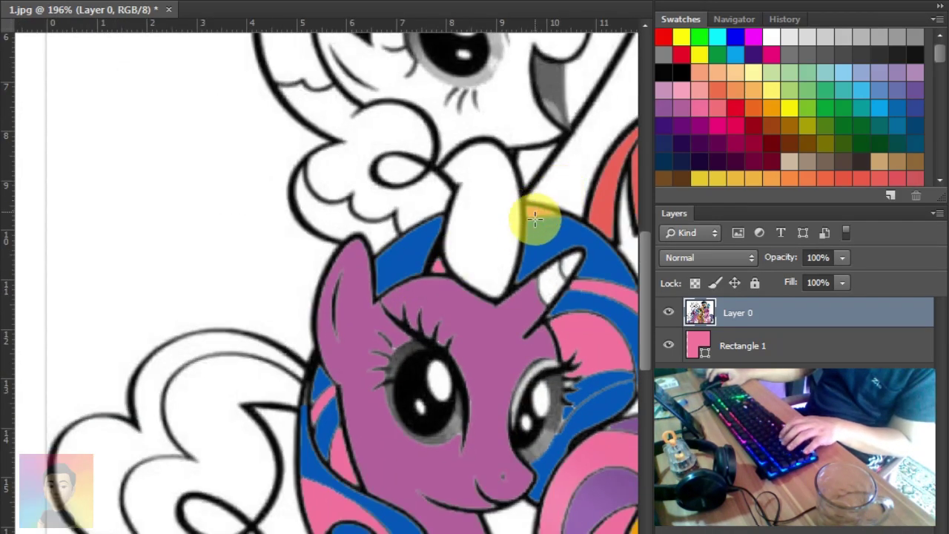
{"action": "scroll", "coordinate": [437, 378], "scroll_direction": "down", "scroll_amount": 3}
{"action": "scroll", "coordinate": [477, 392], "scroll_direction": "up", "scroll_amount": 3}
{"action": "scroll", "coordinate": [519, 355], "scroll_direction": "up", "scroll_amount": 1}
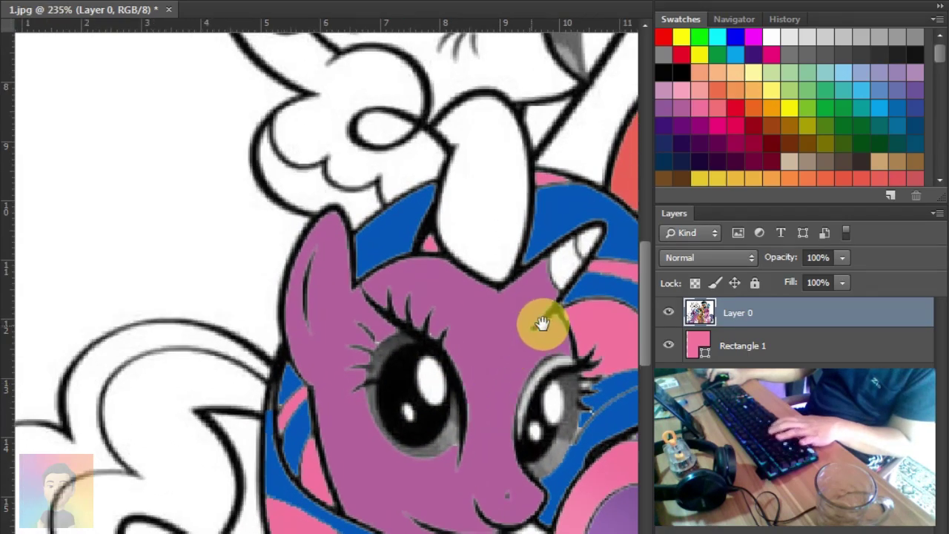
{"action": "left_click_drag", "start_coordinate": [546, 322], "coordinate": [453, 317]}
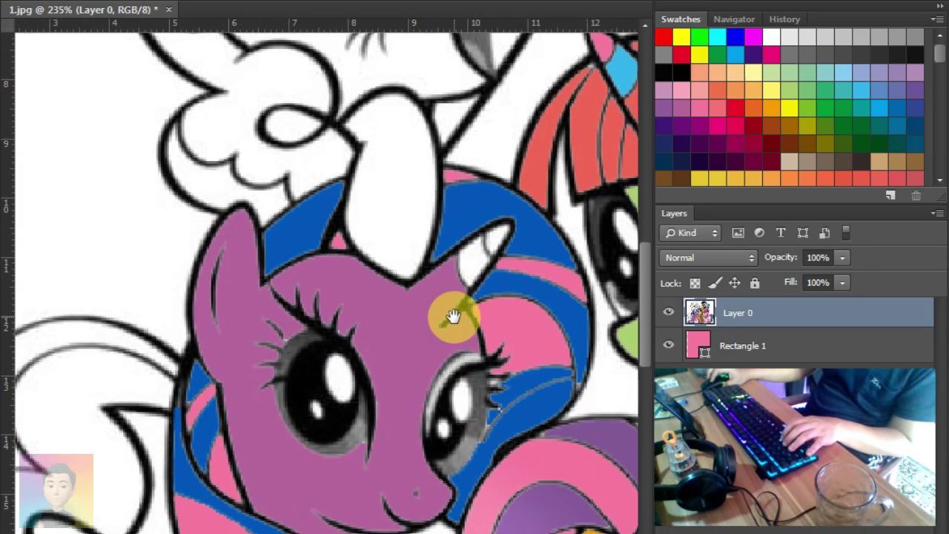
- Merge the leftover colour layer, then fill the horn tip with purple
{"action": "left_click", "coordinate": [803, 345]}
{"action": "key", "text": "Delete"}
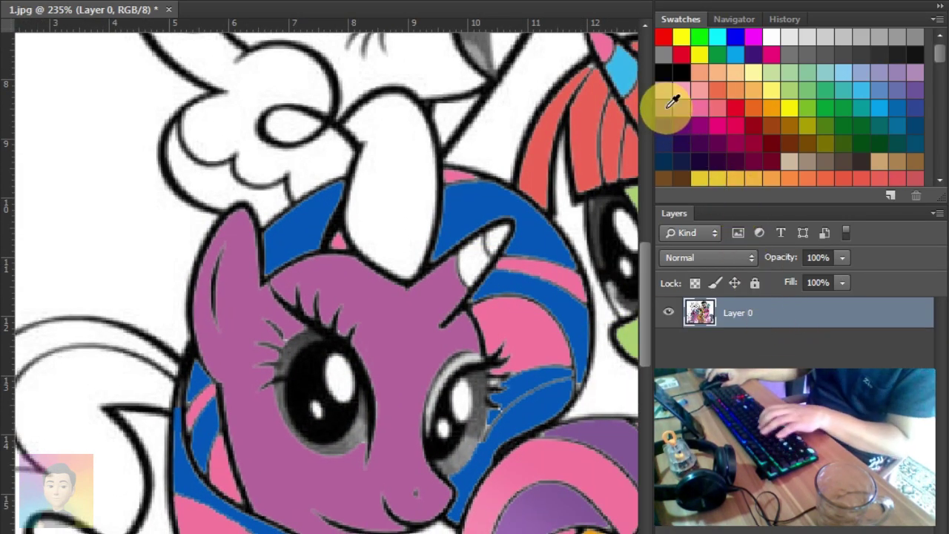
{"action": "left_click_drag", "start_coordinate": [436, 195], "coordinate": [543, 306]}
{"action": "left_click_drag", "start_coordinate": [783, 339], "coordinate": [783, 313]}
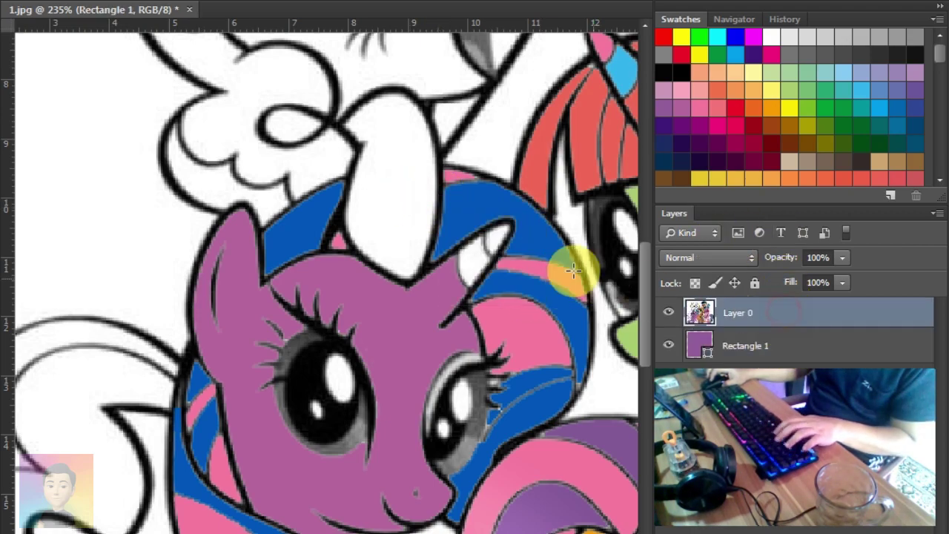
{"action": "left_click", "coordinate": [741, 343]}
{"action": "key", "text": "Delete"}
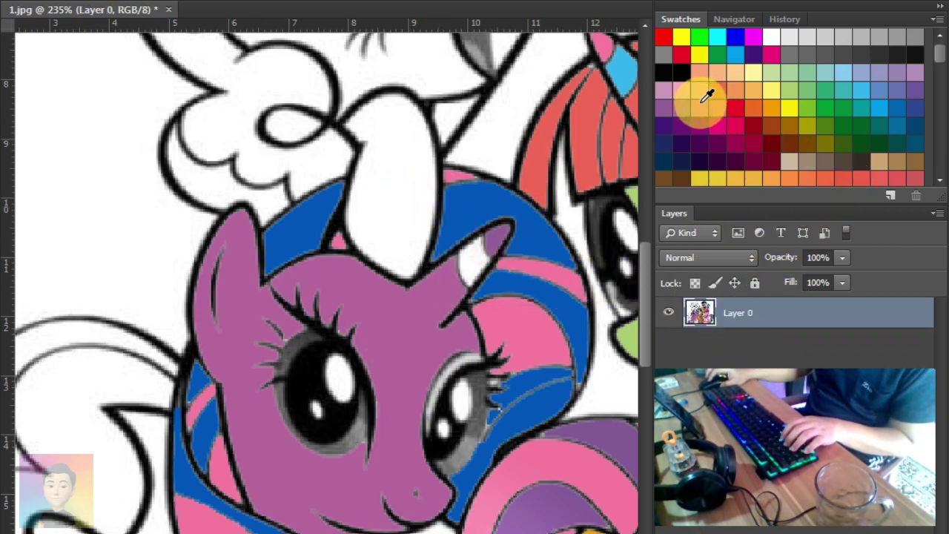
- Color the rest of the unicorn's horn pink and merge it into the drawing
{"action": "left_click_drag", "start_coordinate": [427, 215], "coordinate": [509, 292]}
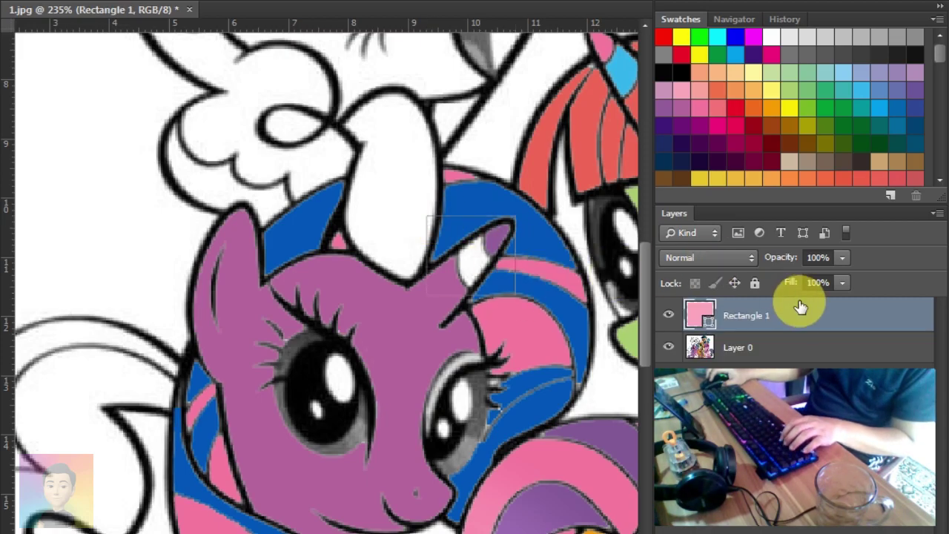
{"action": "left_click_drag", "start_coordinate": [788, 341], "coordinate": [788, 319]}
{"action": "left_click", "coordinate": [763, 338]}
{"action": "key", "text": "Delete"}
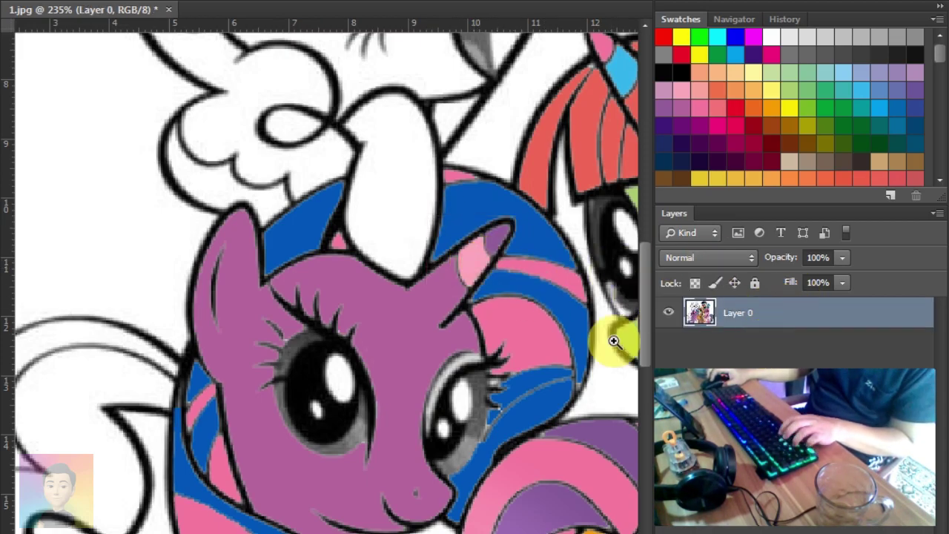
{"action": "key", "text": "z"}
{"action": "mouse_move", "coordinate": [614, 339]}
{"action": "left_mouse_down"}
{"action": "mouse_move", "coordinate": [337, 337]}
{"action": "mouse_move", "coordinate": [371, 260]}
{"action": "mouse_move", "coordinate": [344, 366]}
{"action": "mouse_move", "coordinate": [392, 339]}
{"action": "left_mouse_up"}
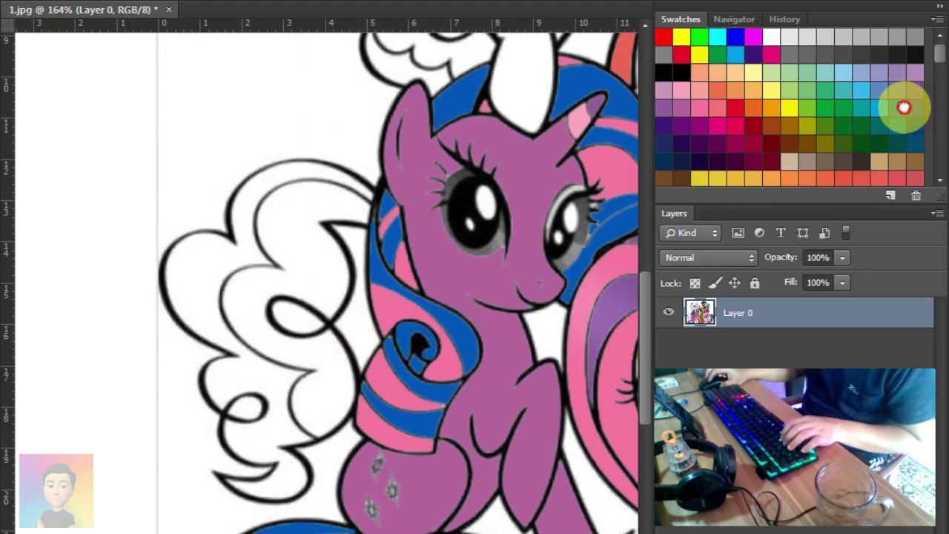
- Fill the outer curls of the white tail with blue and merge into Layer 0
{"action": "mouse_move", "coordinate": [117, 123]}
{"action": "left_mouse_down"}
{"action": "mouse_move", "coordinate": [144, 131]}
{"action": "mouse_move", "coordinate": [443, 515]}
{"action": "left_mouse_up"}
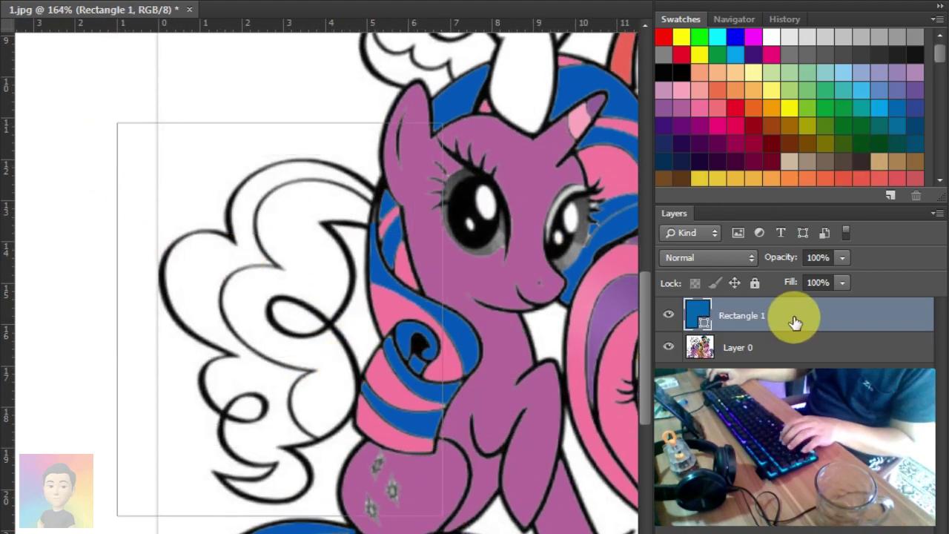
{"action": "key", "text": "ctrl+bracketleft"}
{"action": "left_click", "coordinate": [794, 314]}
{"action": "left_click", "coordinate": [211, 288]}
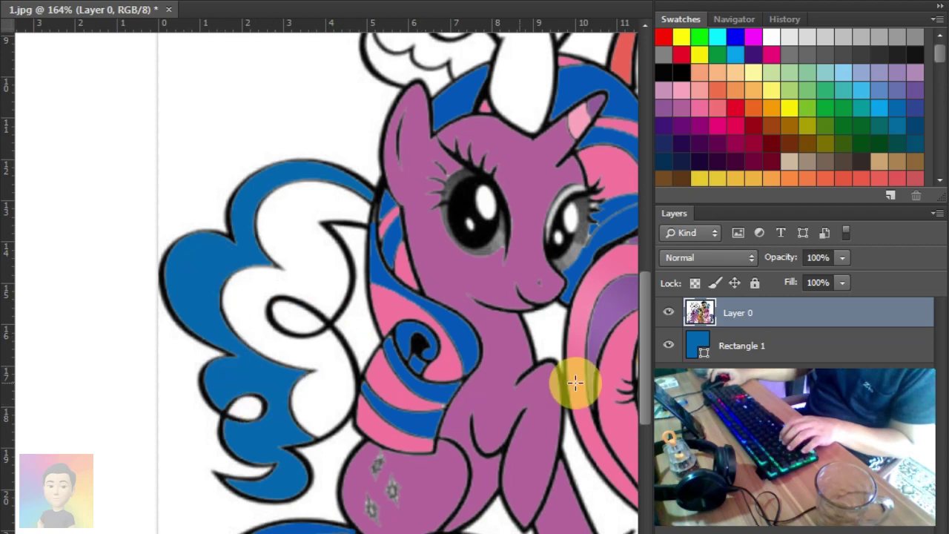
{"action": "left_click", "coordinate": [758, 344], "text": "shift"}
{"action": "key", "text": "ctrl+e"}
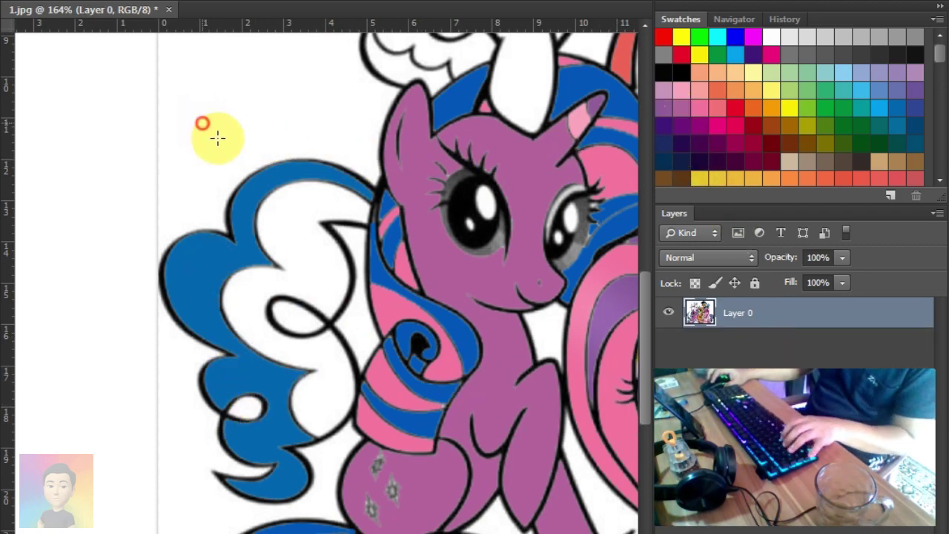
- Fill the inner tail curls with purple and merge into Layer 0
{"action": "left_click_drag", "start_coordinate": [200, 122], "coordinate": [445, 463]}
{"action": "left_click", "coordinate": [699, 346]}
{"action": "key", "text": "ctrl+bracketright"}
{"action": "left_click", "coordinate": [313, 279]}
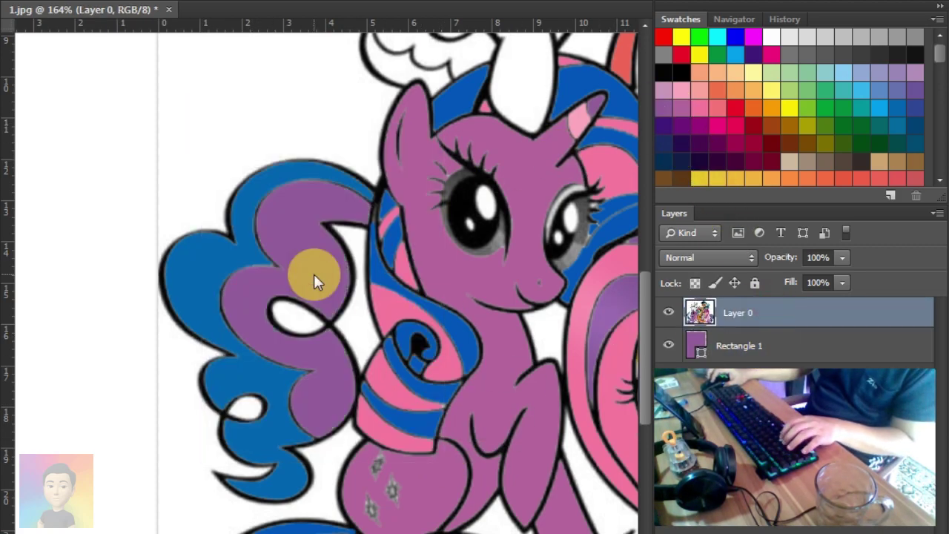
{"action": "left_click", "coordinate": [731, 346], "text": "shift"}
{"action": "key", "text": "ctrl+e"}
{"action": "left_click_drag", "start_coordinate": [443, 403], "coordinate": [413, 392]}
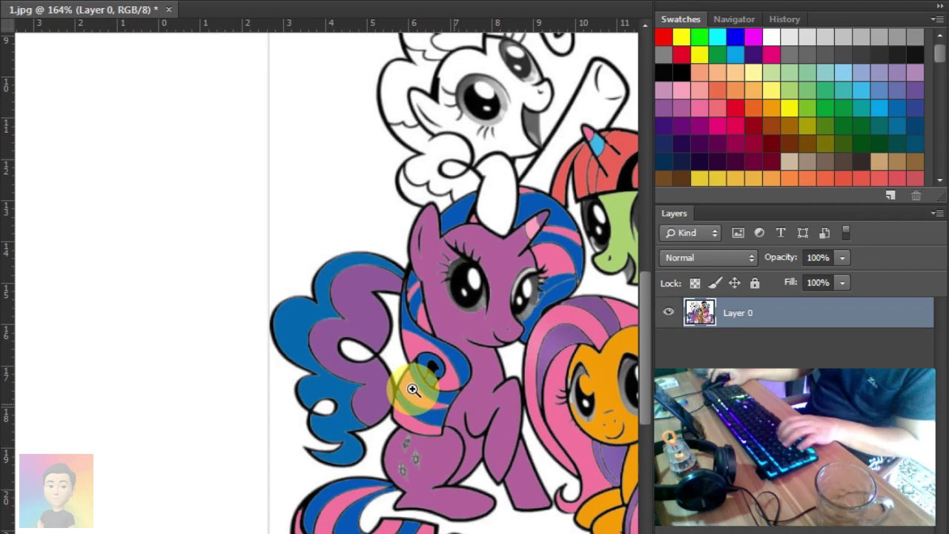
{"action": "left_click_drag", "start_coordinate": [509, 286], "coordinate": [403, 364]}
{"action": "left_click_drag", "start_coordinate": [382, 304], "coordinate": [371, 247]}
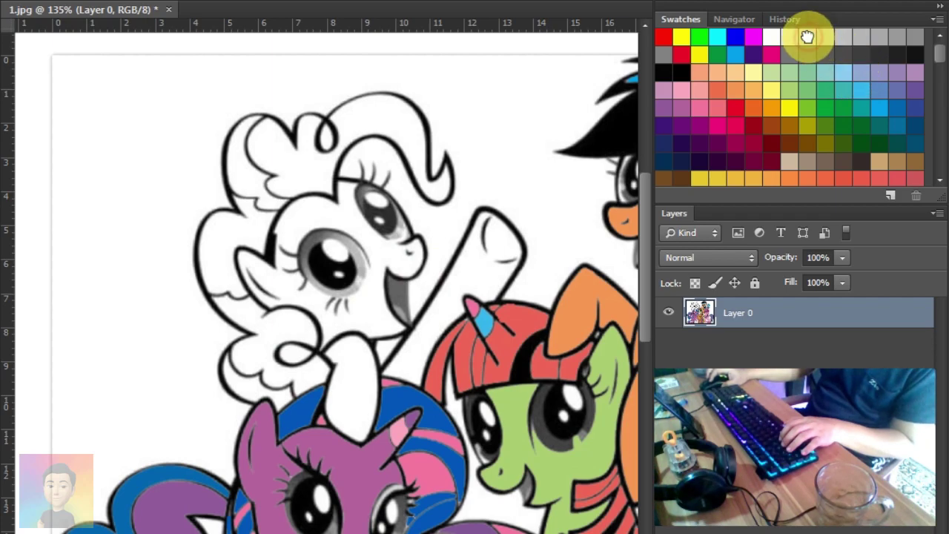
- Give the top-left pony's body a light grey fill merged into Layer 0
{"action": "left_click", "coordinate": [806, 36]}
{"action": "left_click_drag", "start_coordinate": [167, 79], "coordinate": [548, 471]}
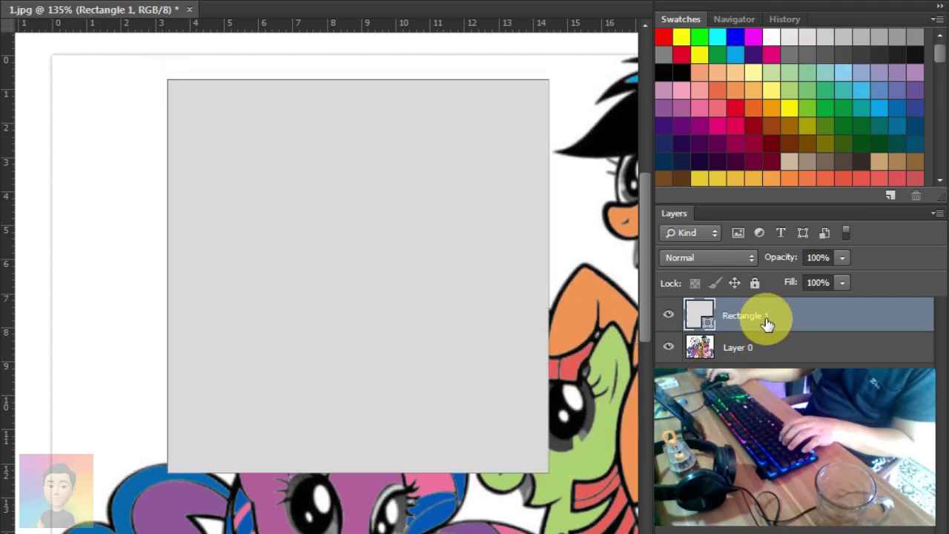
{"action": "left_click_drag", "start_coordinate": [767, 324], "coordinate": [771, 359]}
{"action": "left_click", "coordinate": [779, 314]}
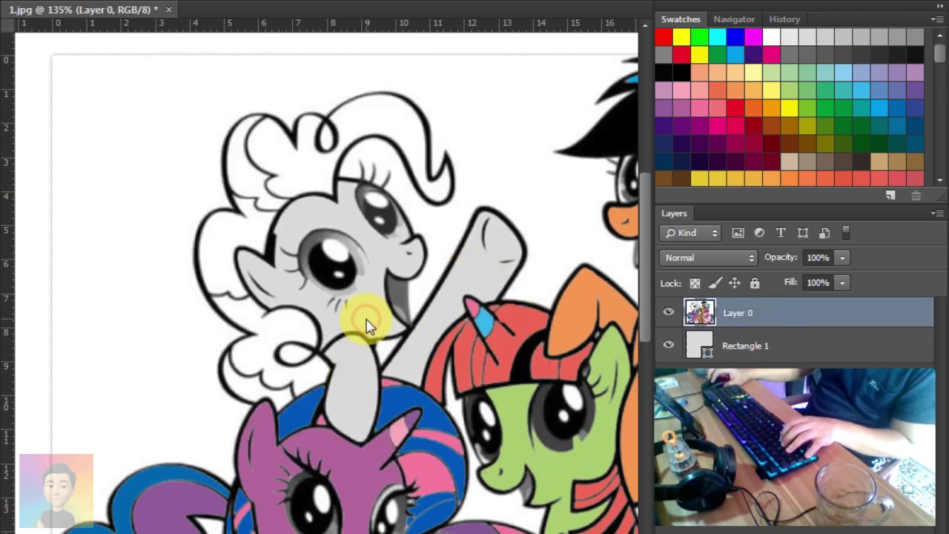
{"action": "key", "text": "ctrl+e"}
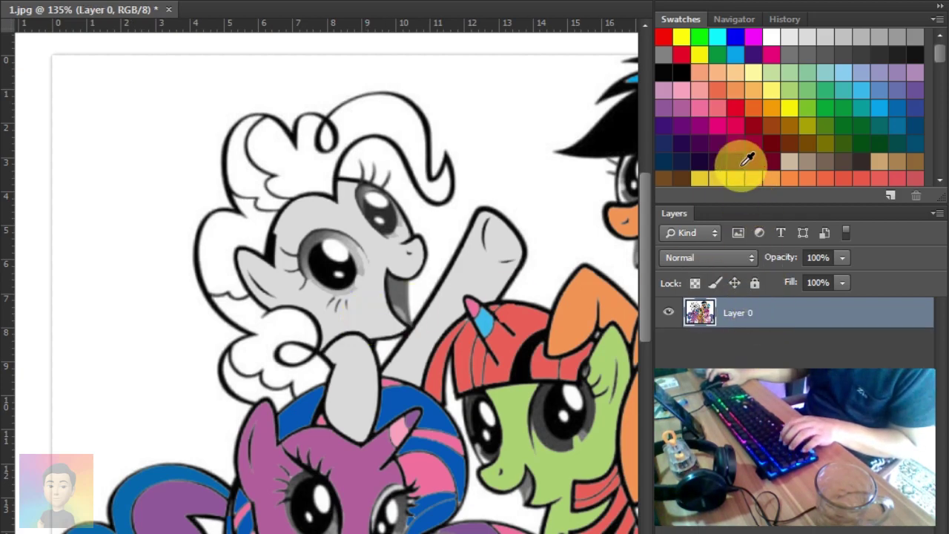
- Color the pony's upper and lower mane pink and merge it in
{"action": "left_click_drag", "start_coordinate": [158, 66], "coordinate": [488, 475]}
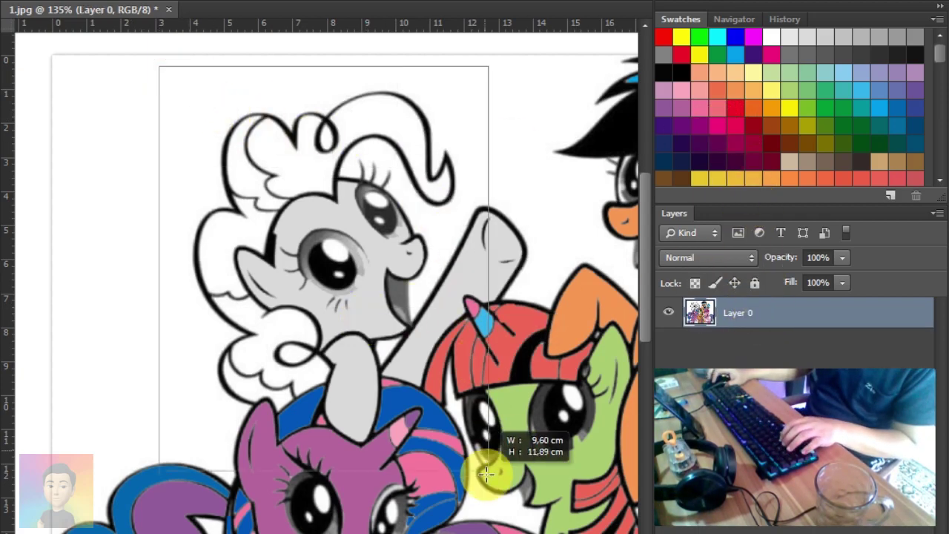
{"action": "left_click_drag", "start_coordinate": [741, 315], "coordinate": [741, 349]}
{"action": "left_click", "coordinate": [764, 317]}
{"action": "left_click", "coordinate": [300, 163]}
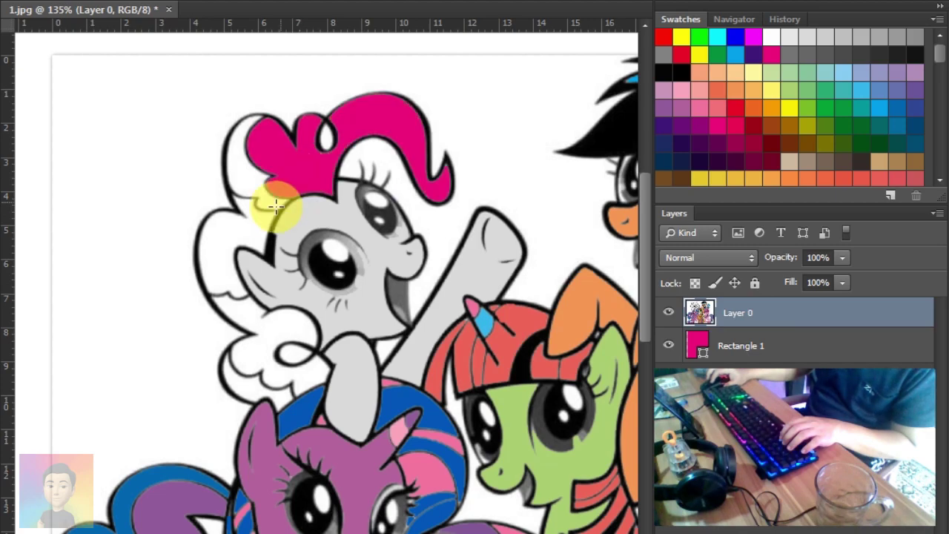
{"action": "left_click", "coordinate": [255, 280]}
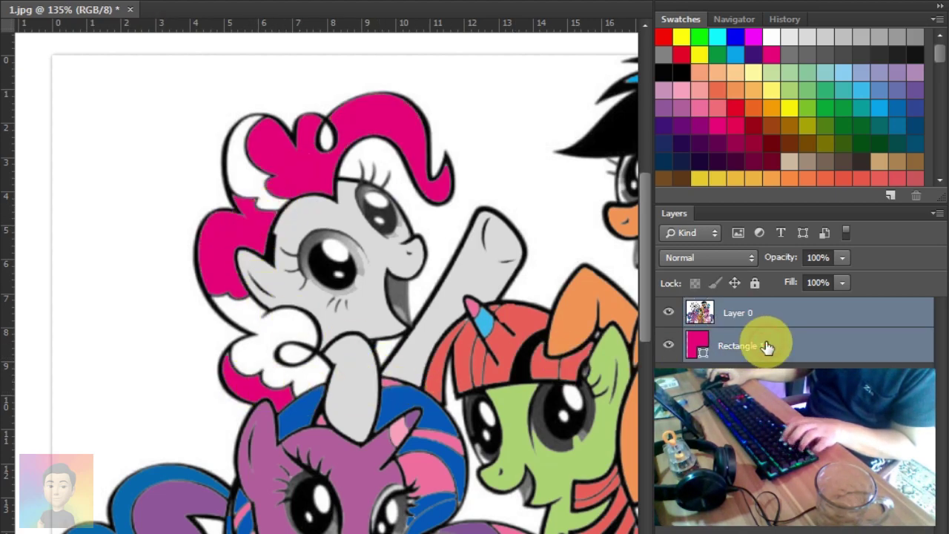
{"action": "key", "text": "ctrl+e"}
- Add blue streaks to the pony's mane
{"action": "left_click", "coordinate": [879, 102]}
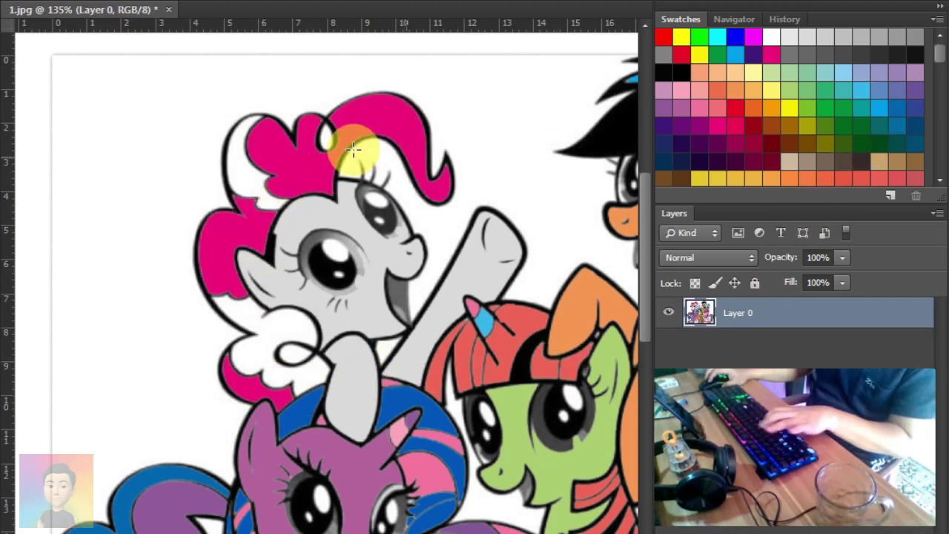
{"action": "left_click_drag", "start_coordinate": [158, 79], "coordinate": [519, 434]}
{"action": "key", "text": "ctrl+bracketleft"}
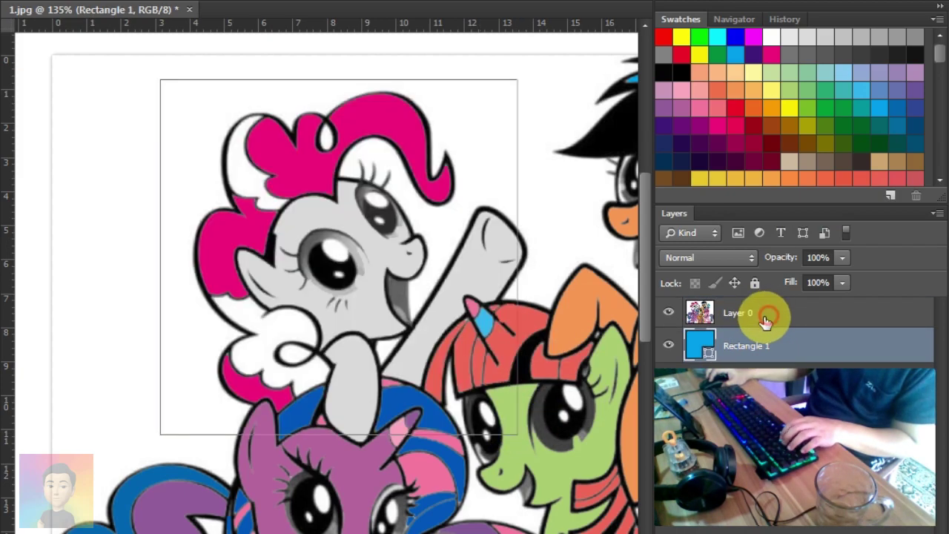
{"action": "left_click", "coordinate": [766, 314]}
{"action": "left_click", "coordinate": [271, 339]}
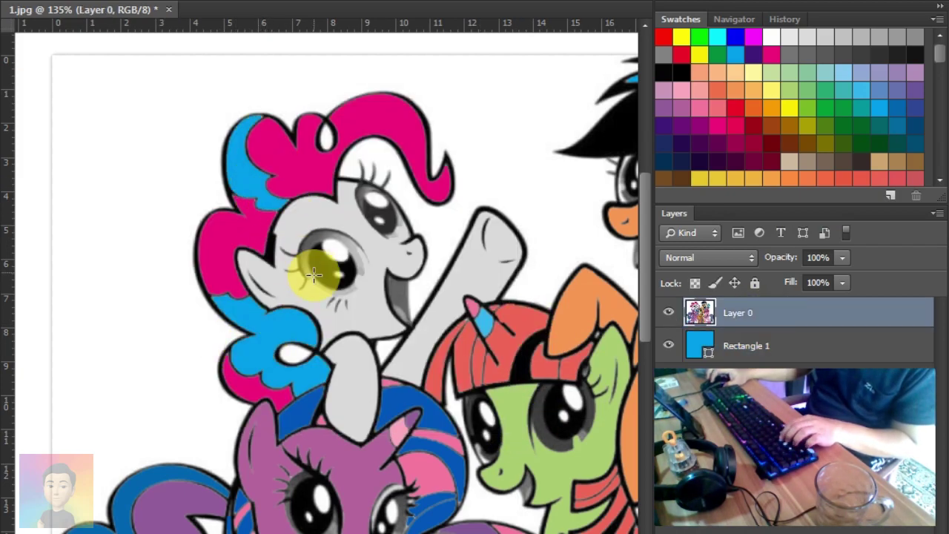
{"action": "left_click_drag", "start_coordinate": [432, 356], "coordinate": [376, 327]}
{"action": "key", "text": "Delete"}
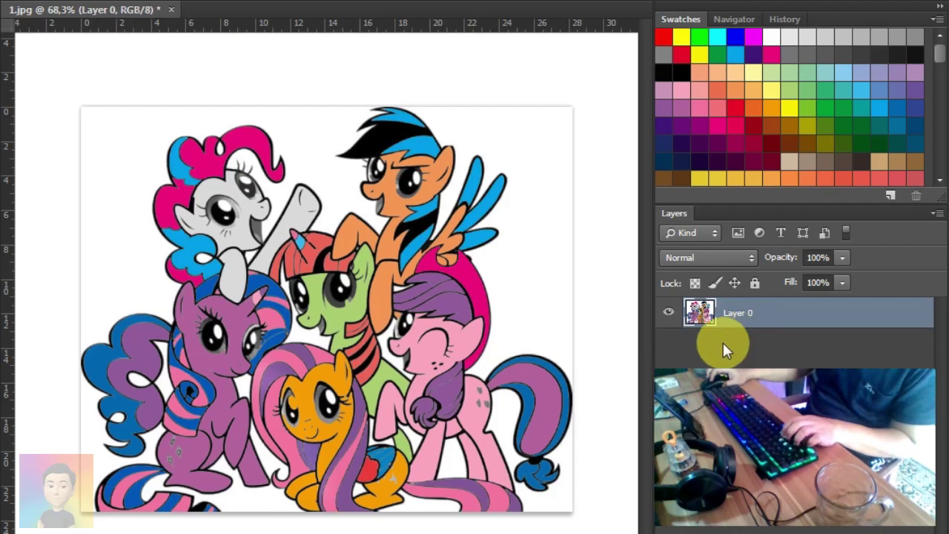
{"action": "left_click", "coordinate": [346, 435]}
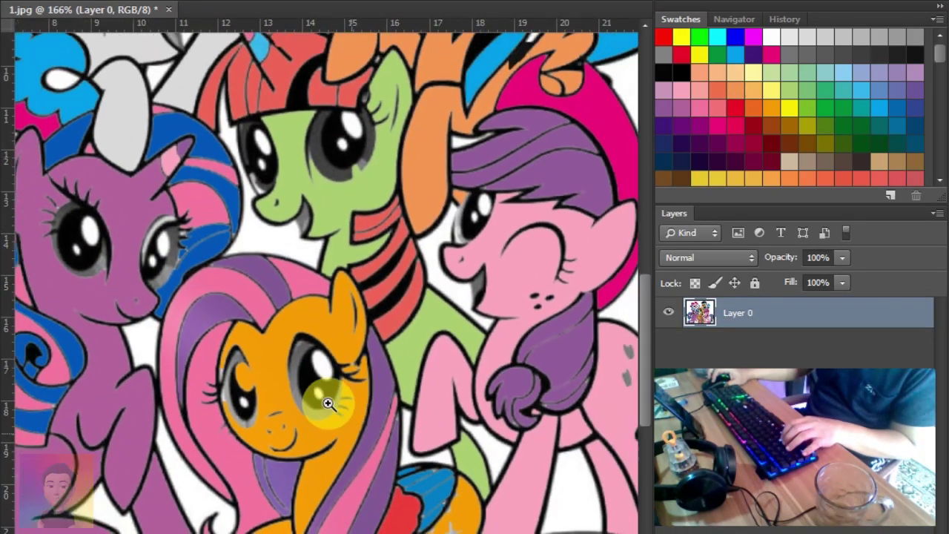
{"action": "left_click", "coordinate": [328, 402], "text": "alt"}
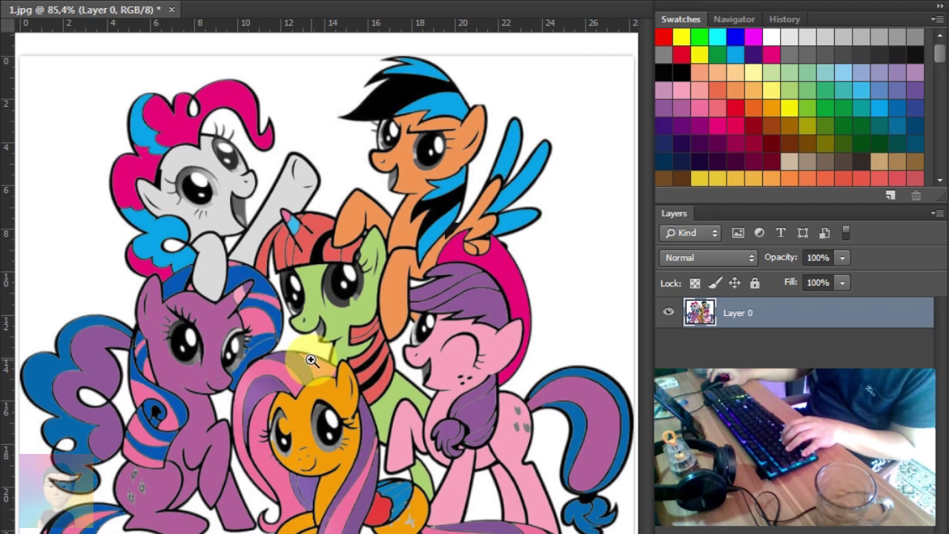
{"action": "mouse_move", "coordinate": [312, 359]}
{"action": "left_mouse_down"}
{"action": "mouse_move", "coordinate": [331, 285]}
{"action": "mouse_move", "coordinate": [339, 297]}
{"action": "mouse_move", "coordinate": [286, 264]}
{"action": "mouse_move", "coordinate": [283, 278]}
{"action": "left_mouse_up"}
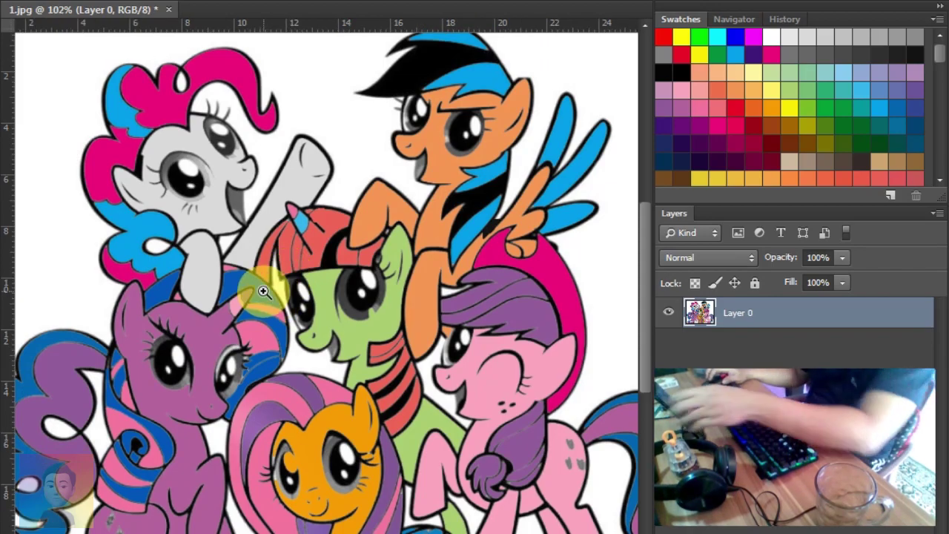